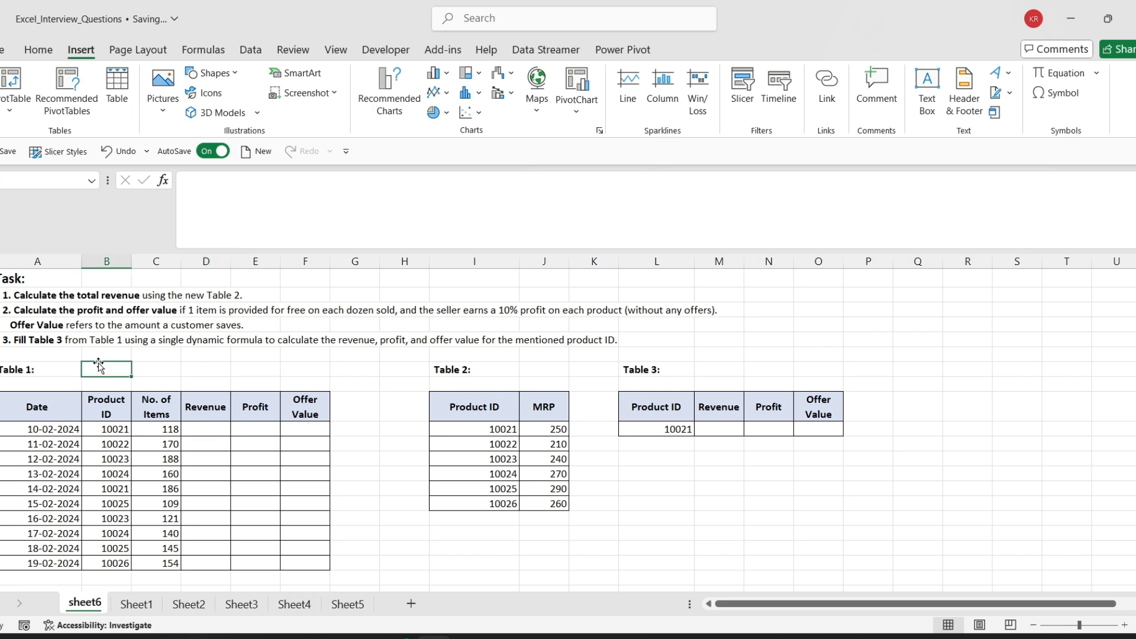
# Review the revenue, profit and offer value tasks alongside the matching columns of Table 1 and the MRP list in Table 2
pyautogui.click(630, 382)
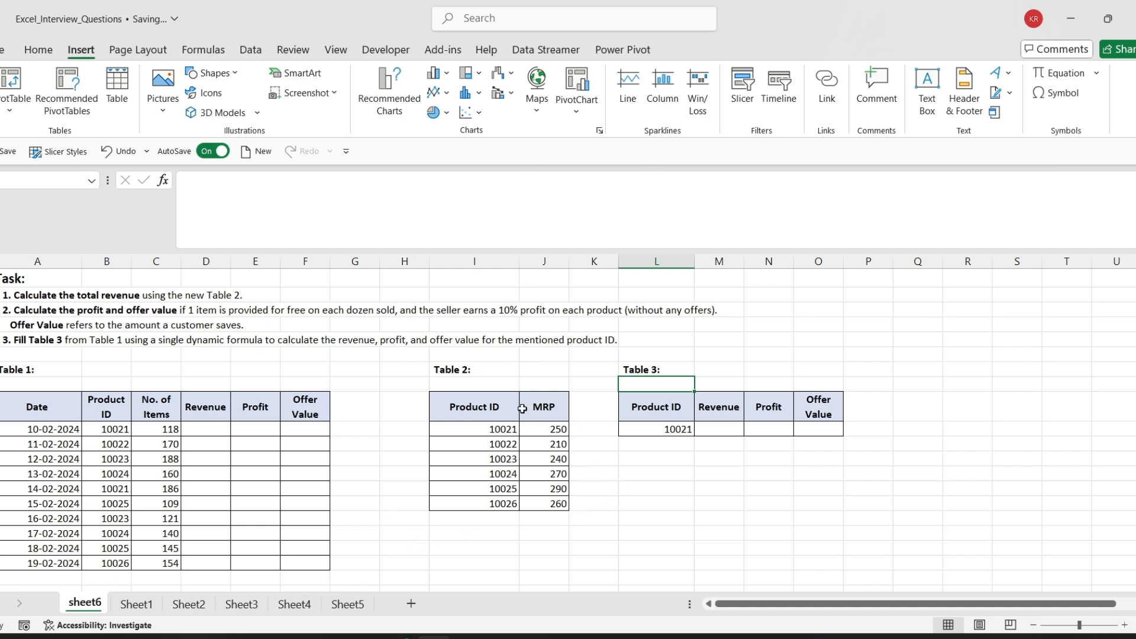
pyautogui.click(220, 435)
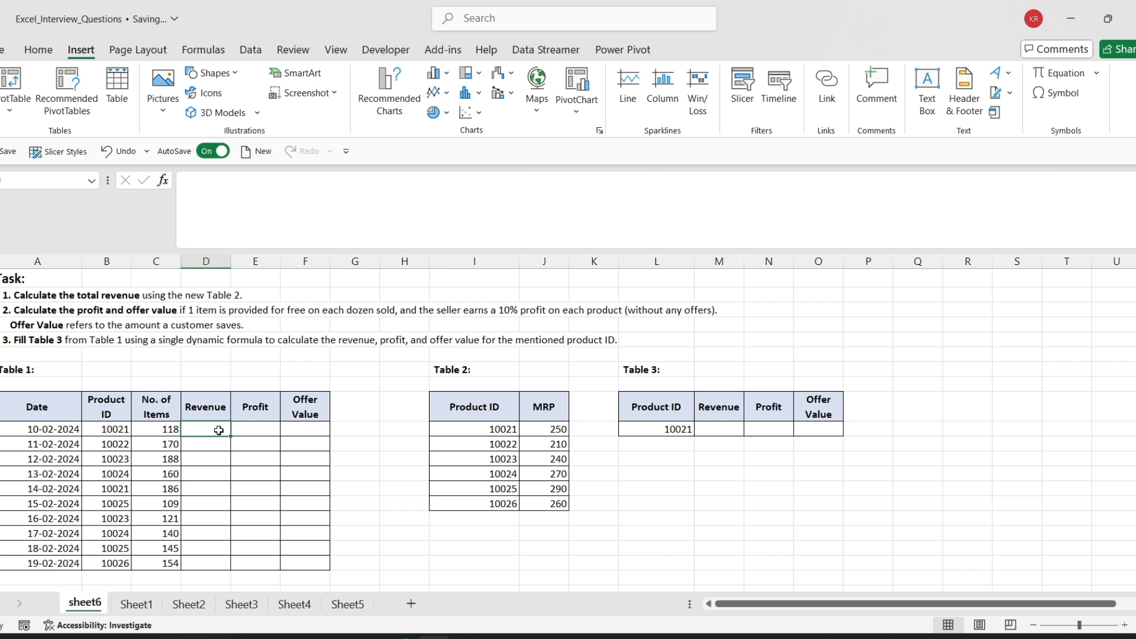
pyautogui.click(55, 314)
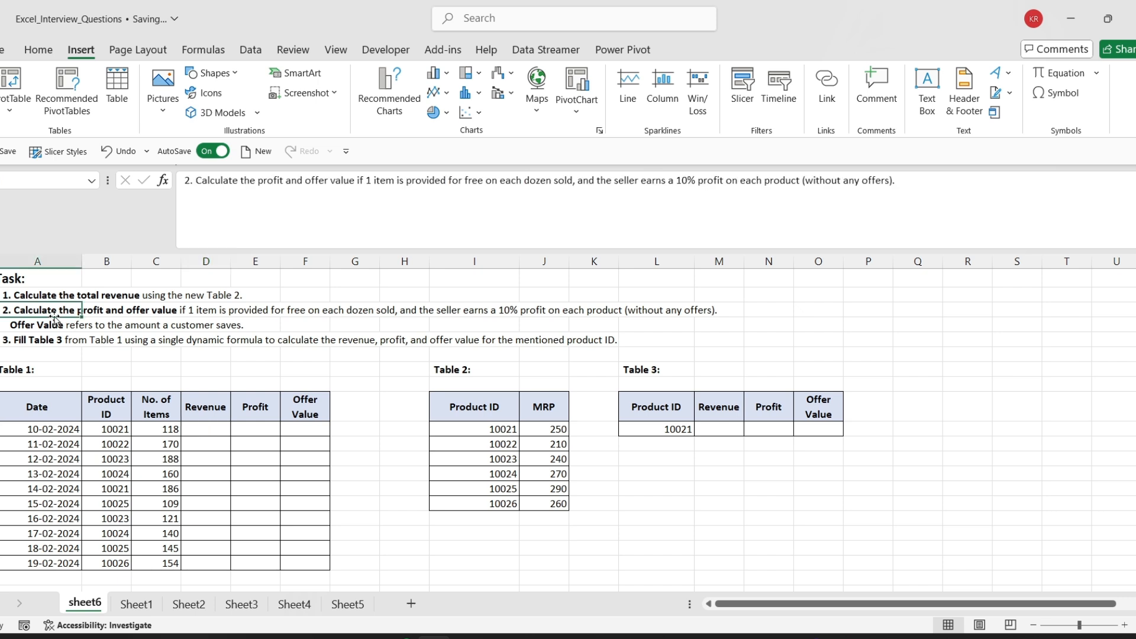
pyautogui.moveTo(257, 412); pyautogui.dragTo(300, 412)
pyautogui.click(300, 412)
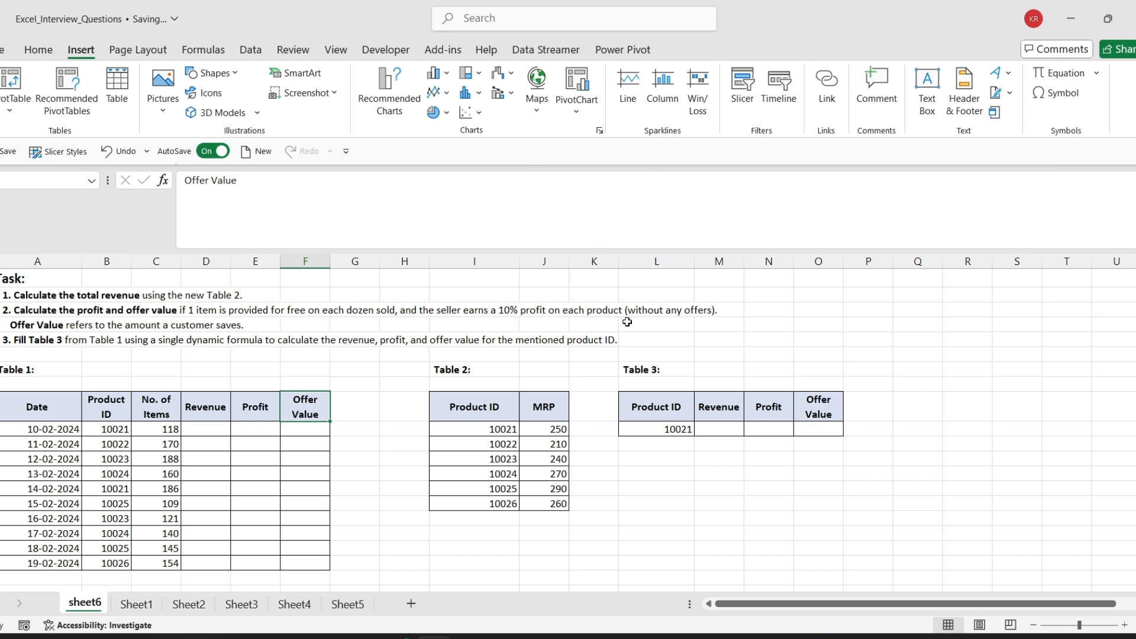
pyautogui.click(249, 430)
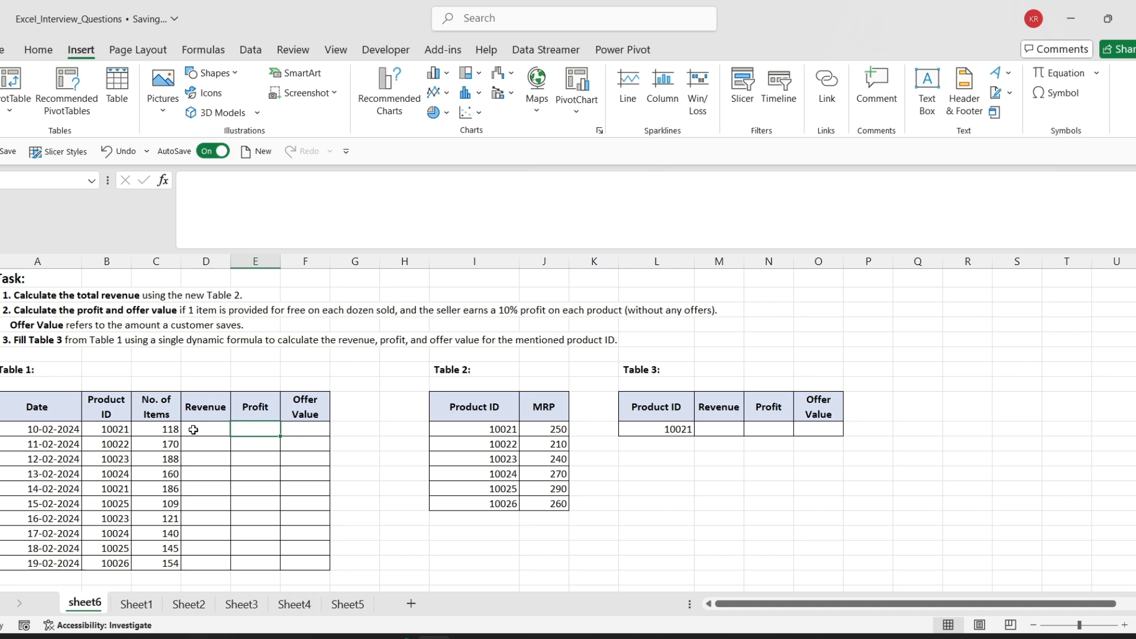
pyautogui.click(173, 428)
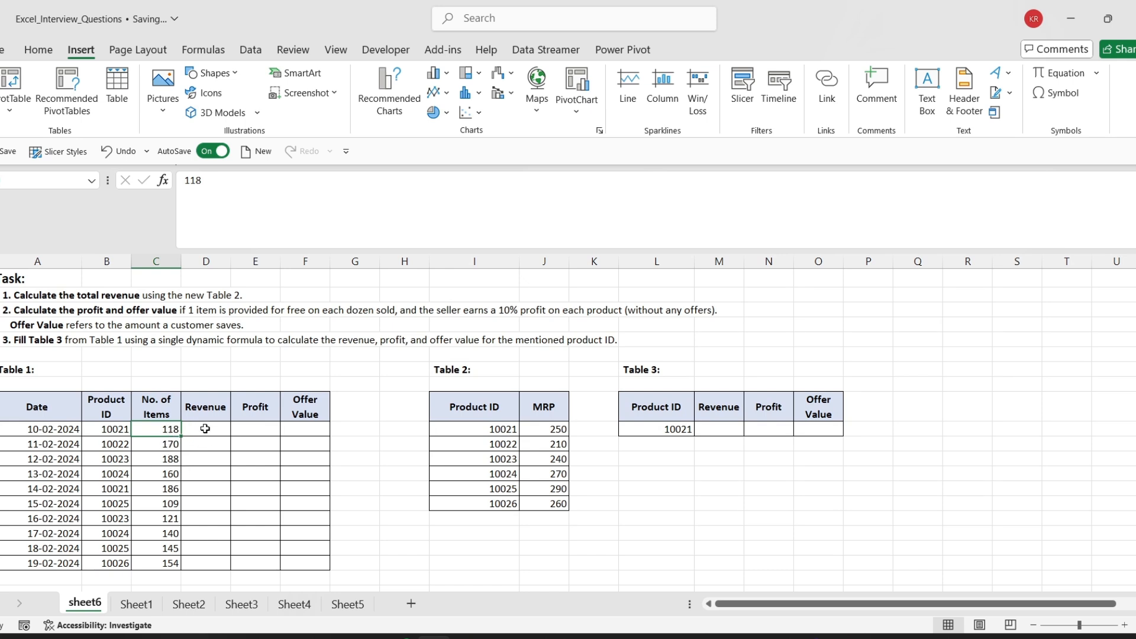
pyautogui.click(204, 428)
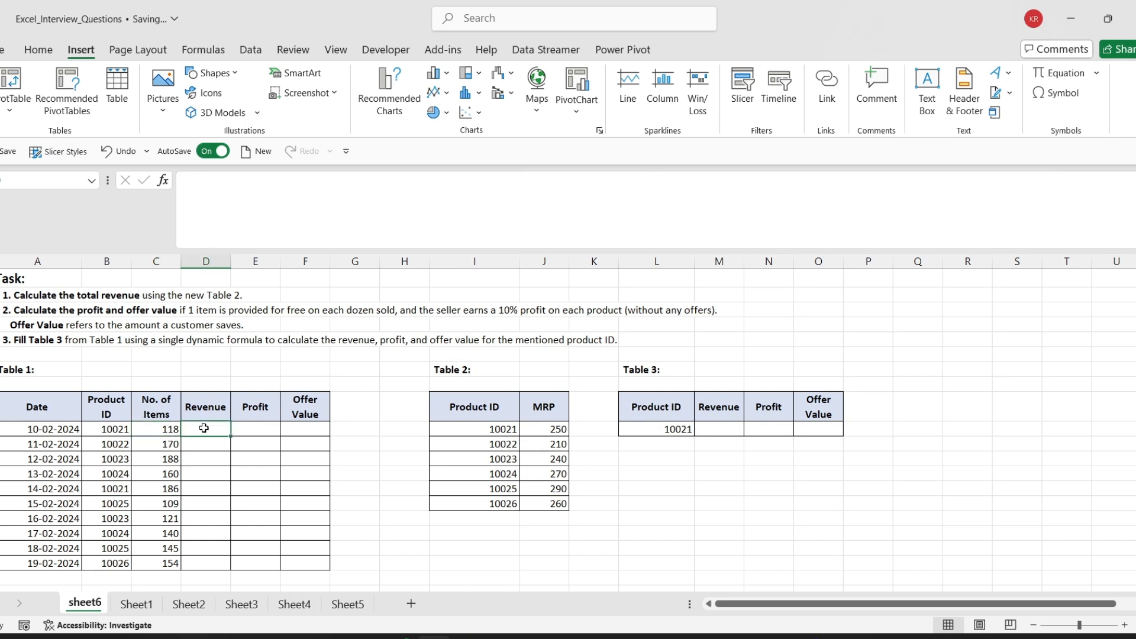
pyautogui.click(170, 430)
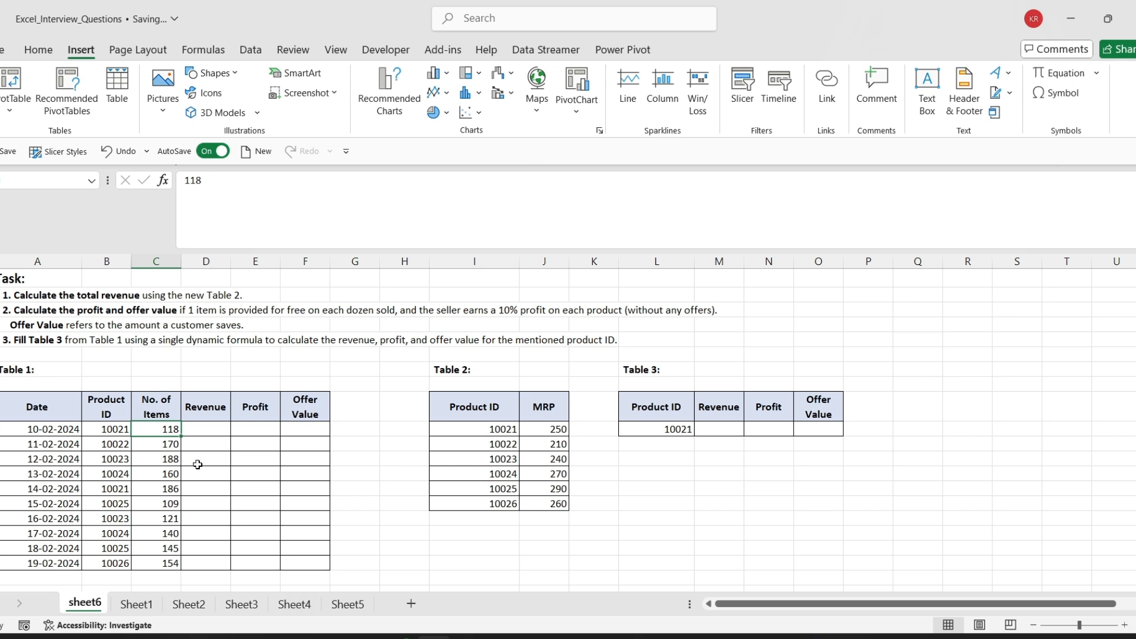
pyautogui.click(315, 405)
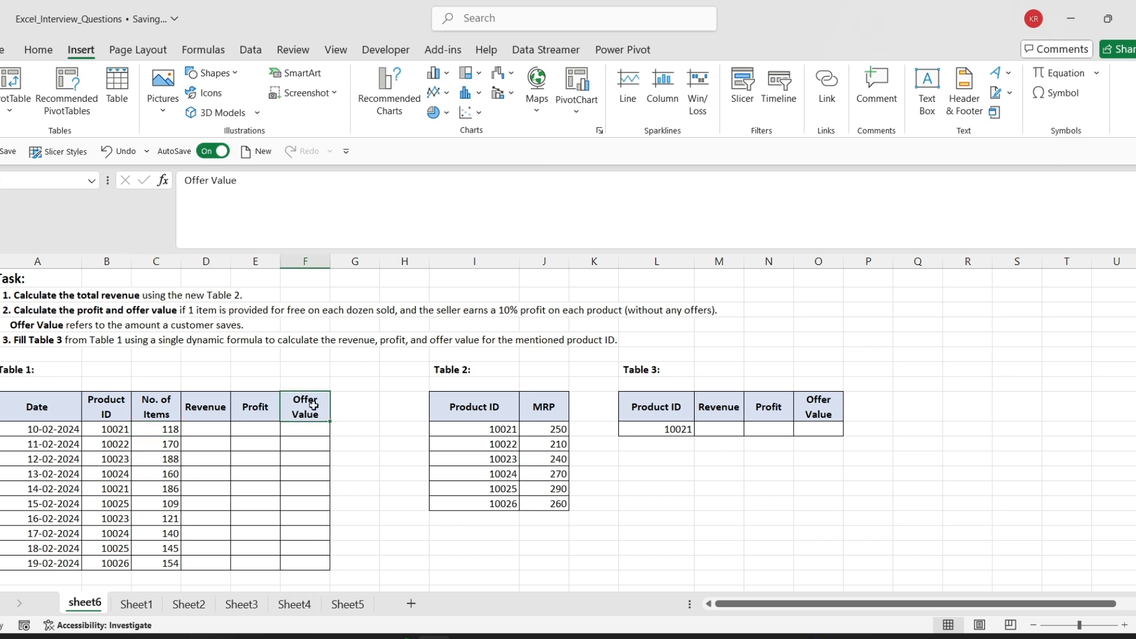
pyautogui.click(48, 325)
pyautogui.click(314, 426)
pyautogui.click(305, 408)
pyautogui.click(194, 426)
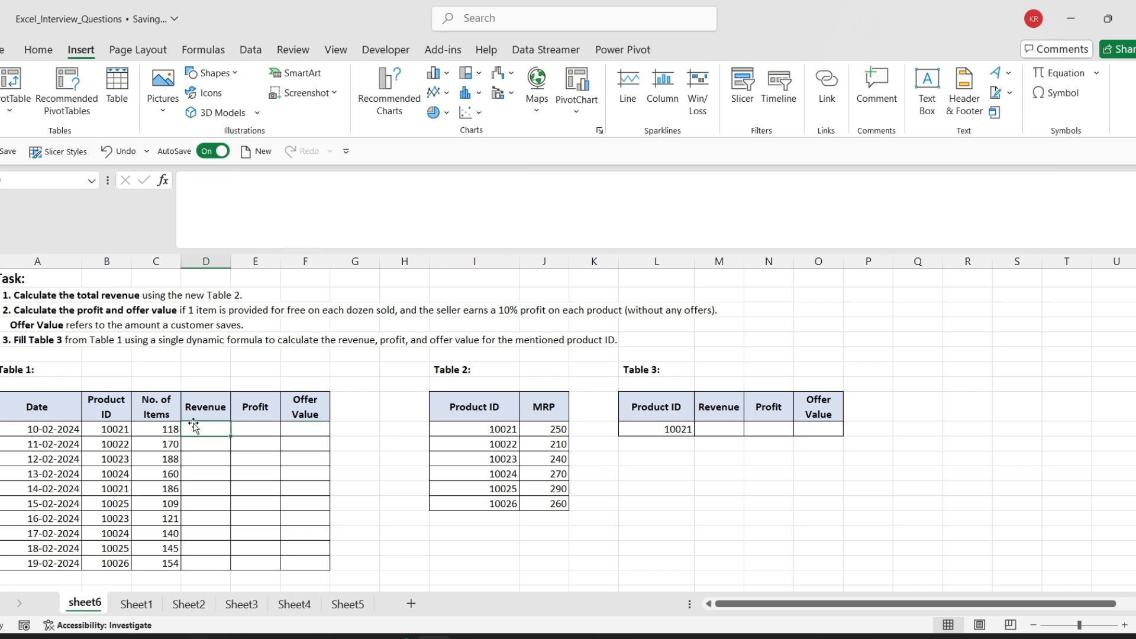
# Examine task 3 about the single dynamic formula, along with the product ID, revenue, profit and offer value cells of Table 3
pyautogui.click(66, 349)
pyautogui.click(59, 337)
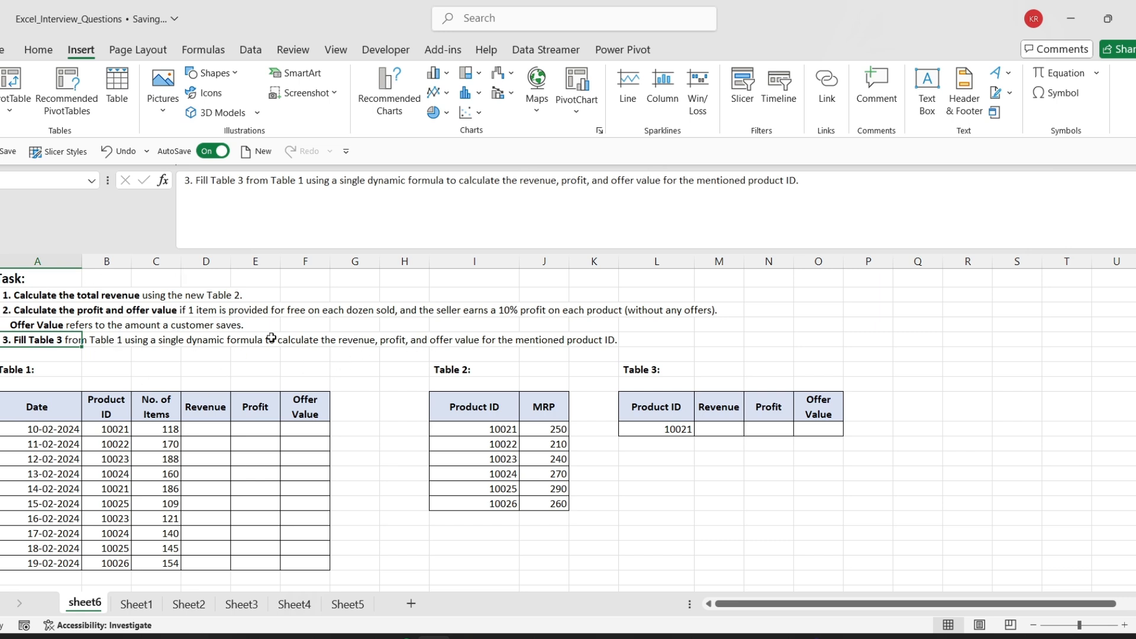
pyautogui.click(322, 430)
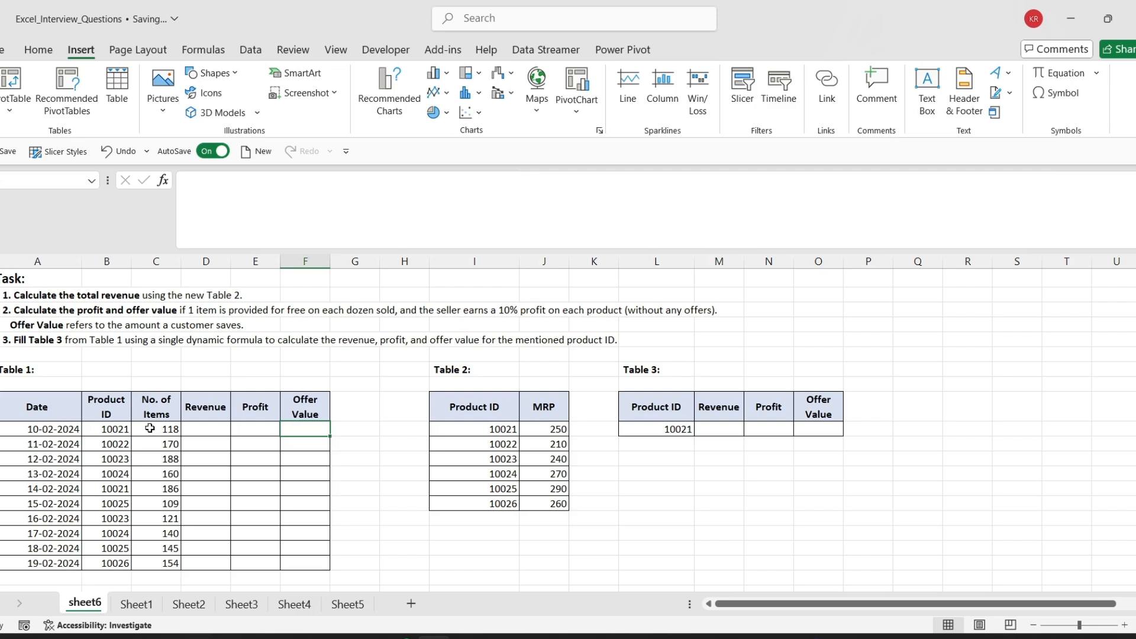
pyautogui.click(290, 404)
pyautogui.click(296, 434)
pyautogui.click(377, 344)
pyautogui.click(405, 352)
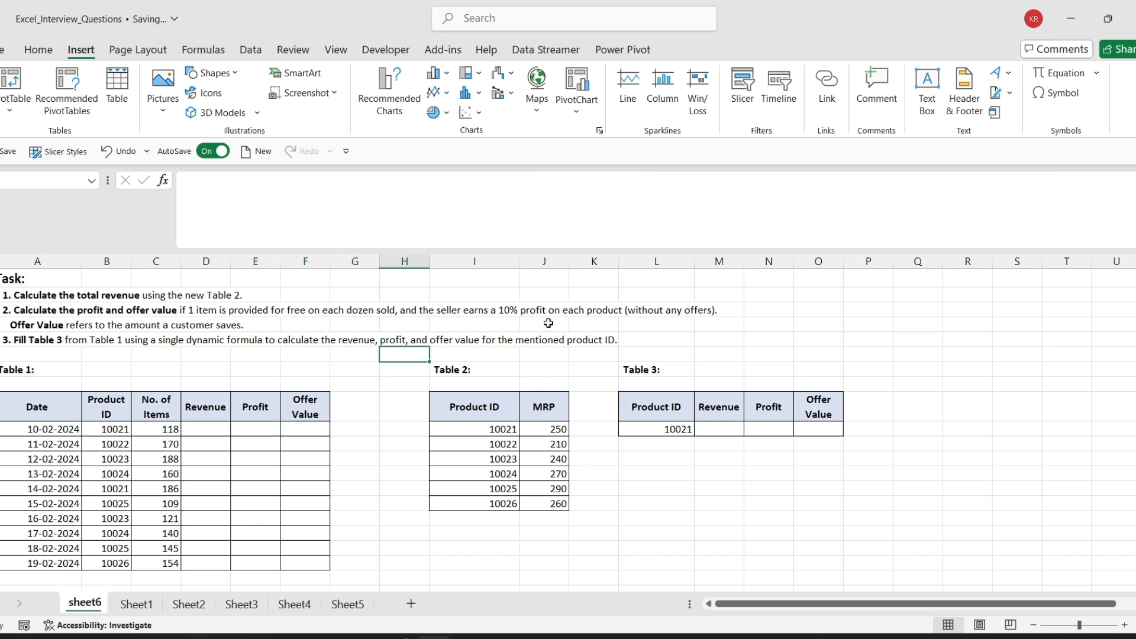
pyautogui.click(678, 429)
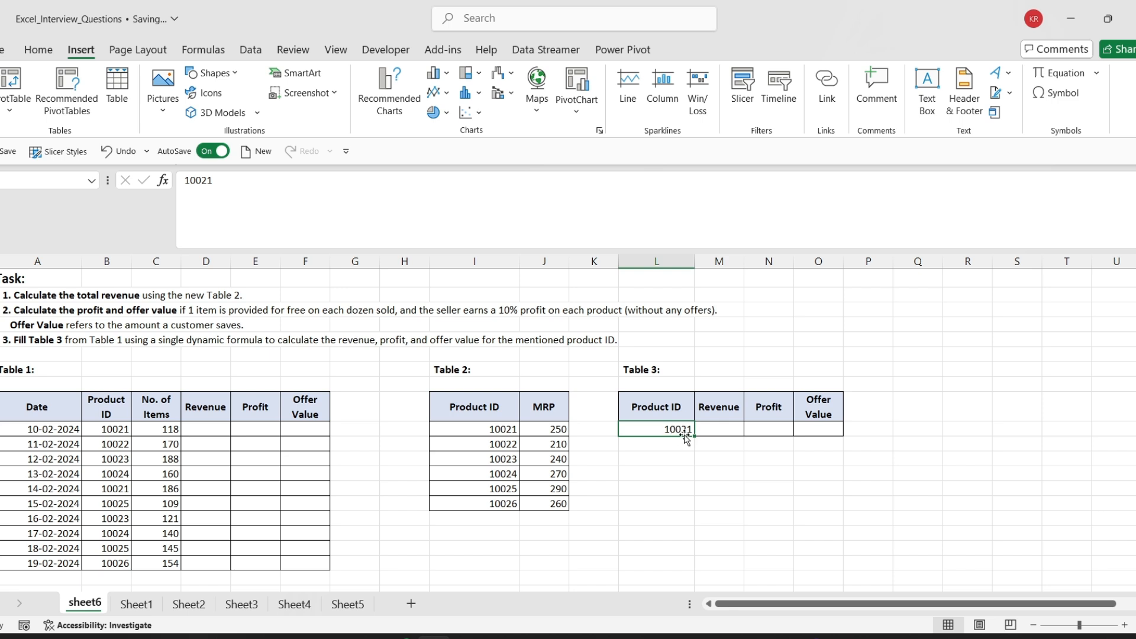
pyautogui.click(731, 429)
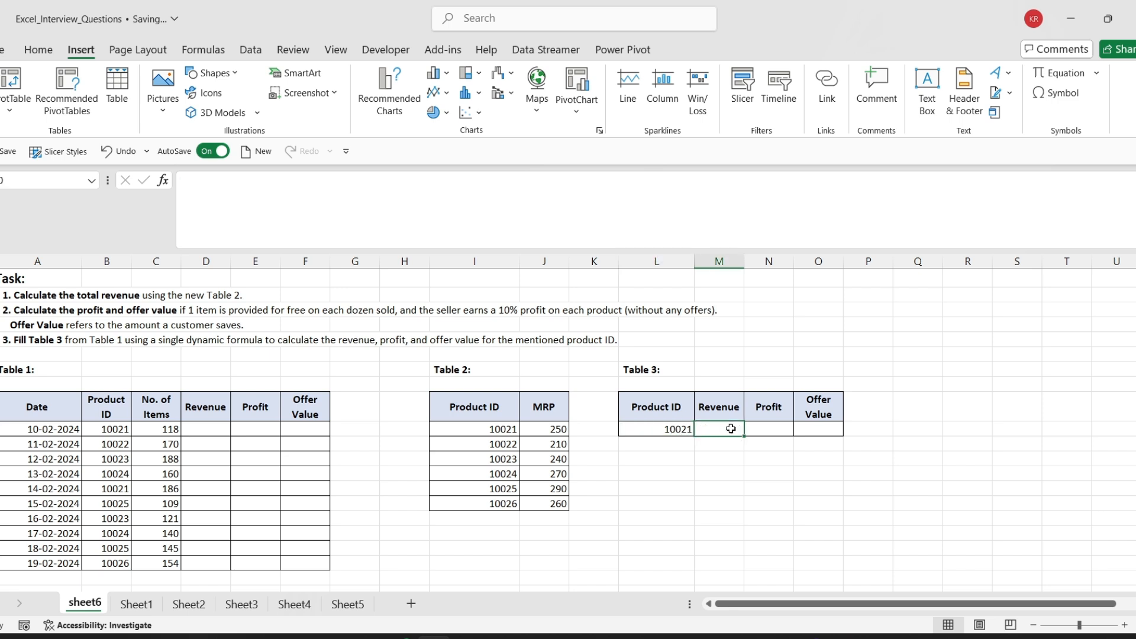
pyautogui.click(760, 434)
pyautogui.click(830, 430)
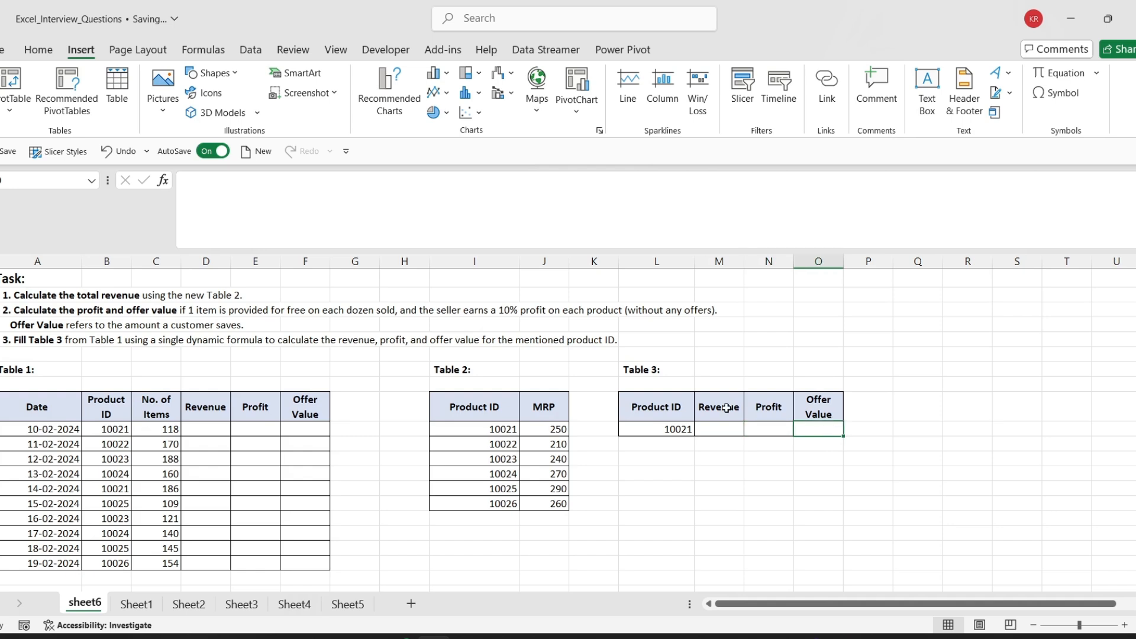
# Begin the revenue formula in D10 by multiplying the item count in C10 by an XLOOKUP of product ID B10
pyautogui.click(212, 429)
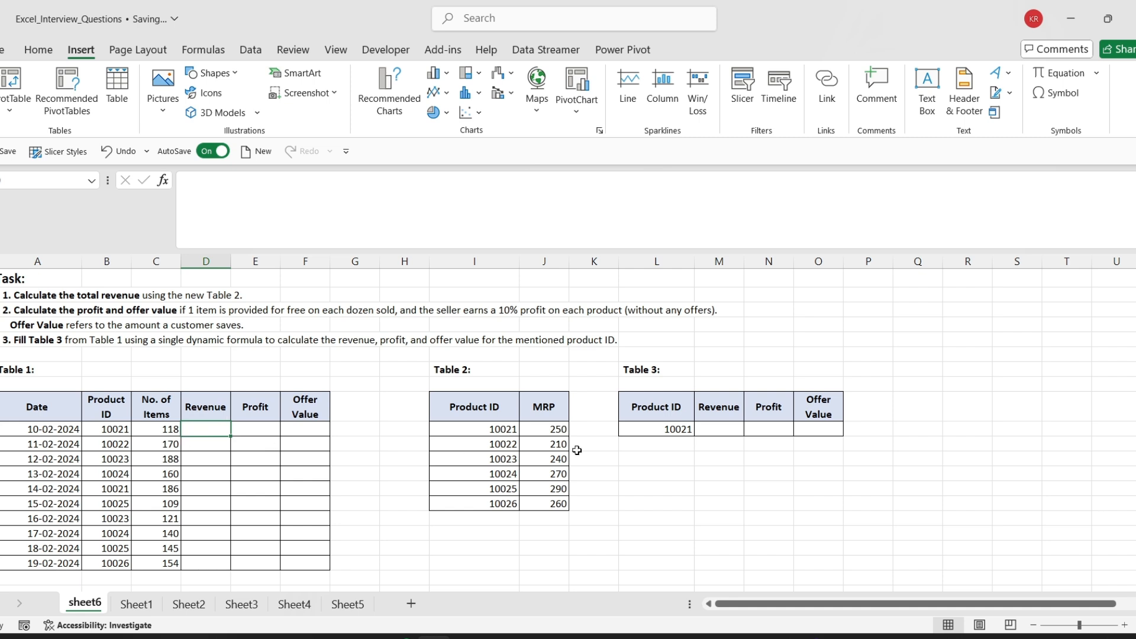
pyautogui.click(551, 427)
pyautogui.click(154, 430)
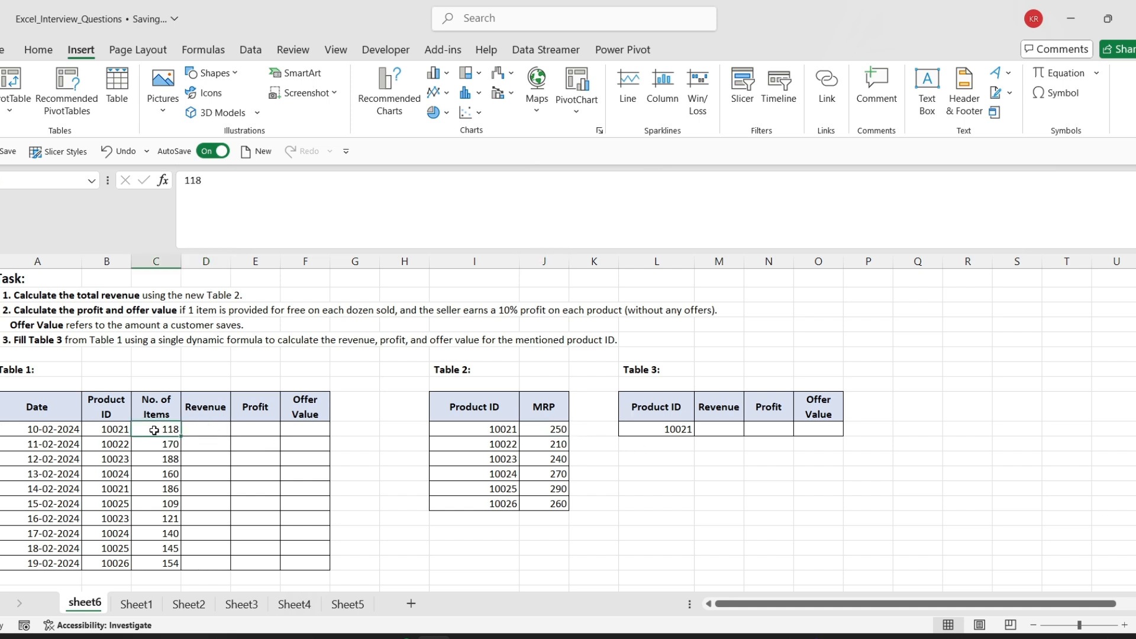
pyautogui.click(217, 430)
pyautogui.write('=')
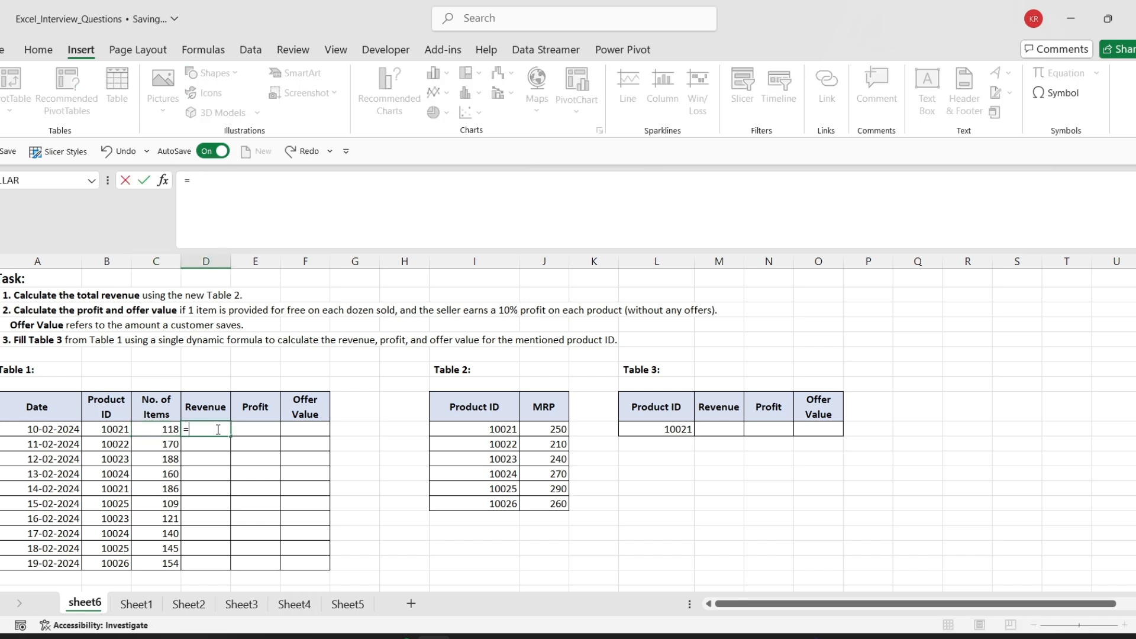
pyautogui.click(142, 427)
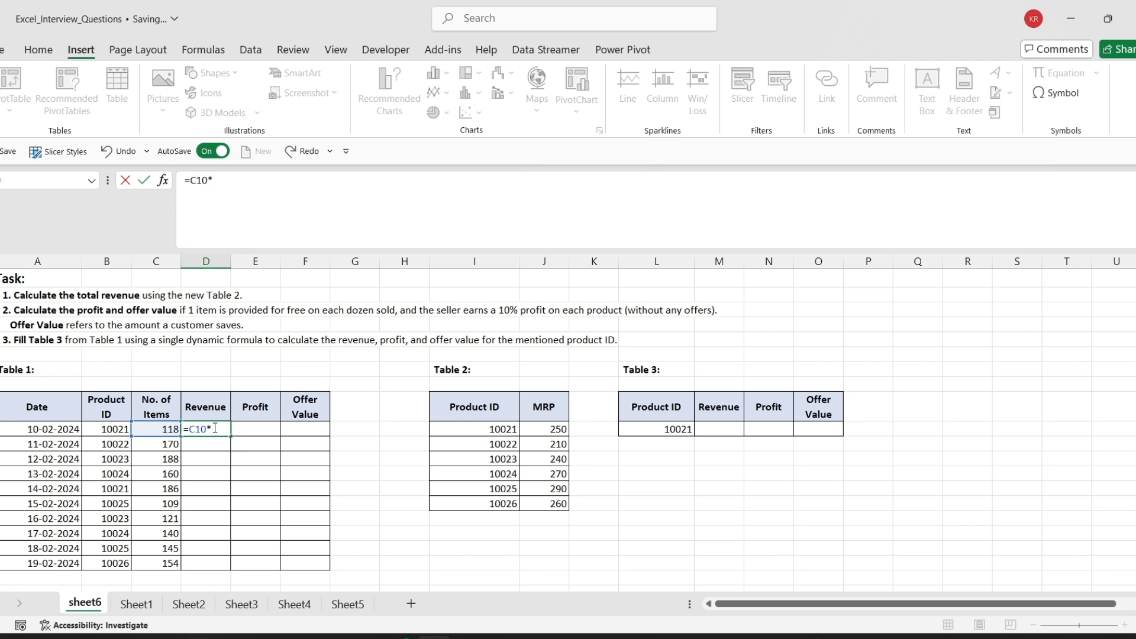
pyautogui.write('xlo')
pyautogui.press('Tab')
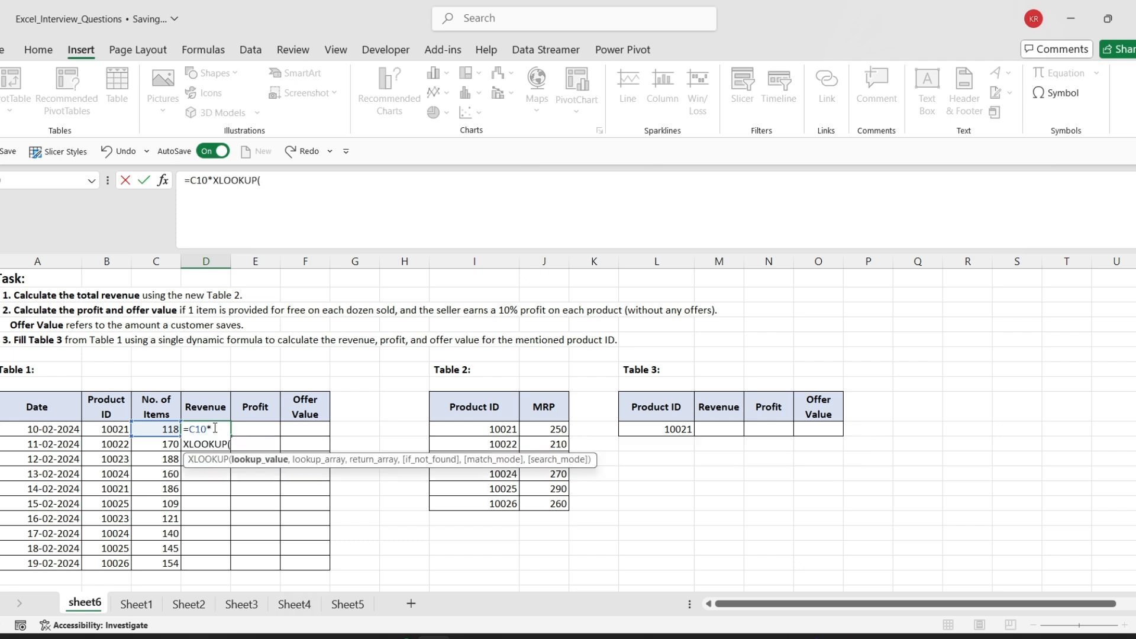
pyautogui.click(105, 429)
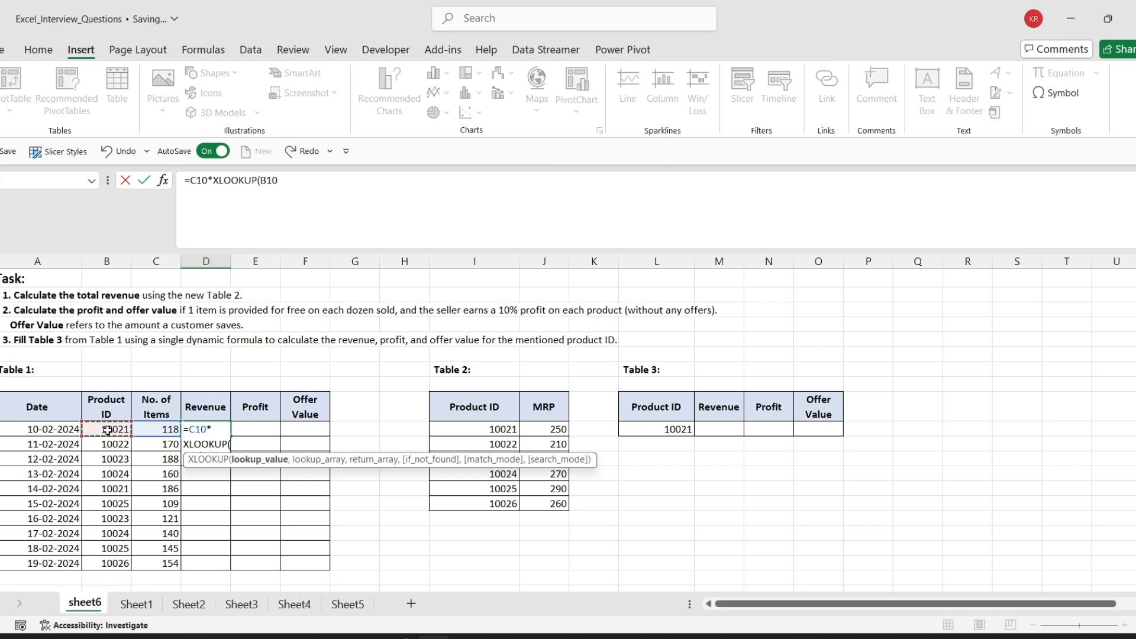
pyautogui.write(',')
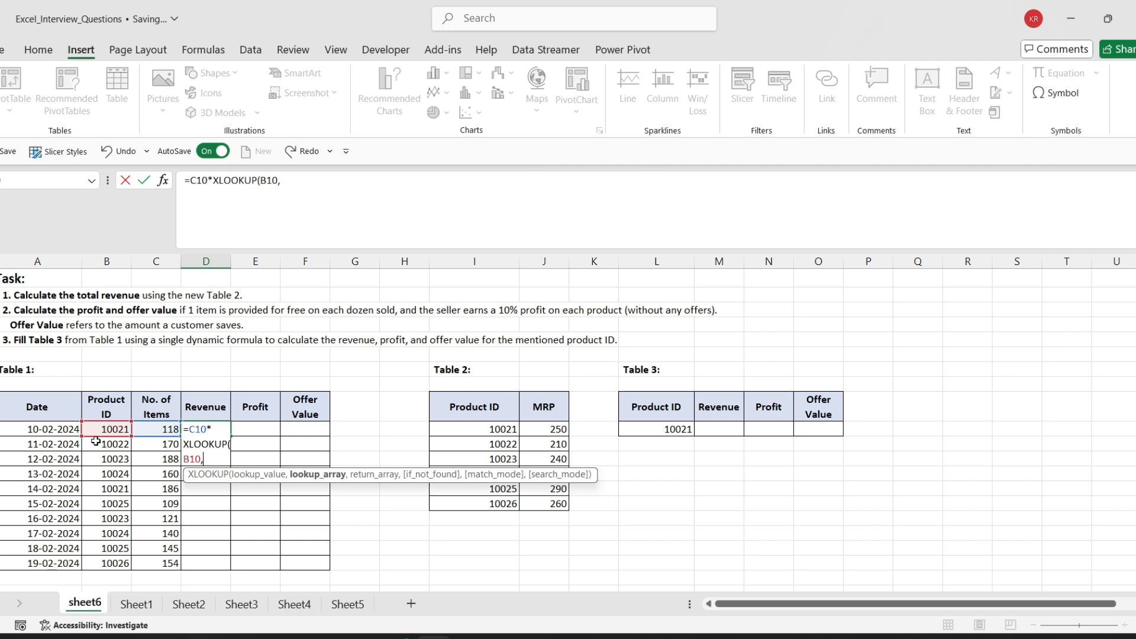
# Complete the XLOOKUP in D10 with absolute lookup range $I$10:$I$15 and return range $J$10:$J$15, and enter the formula
pyautogui.click(500, 432)
pyautogui.moveTo(500, 431); pyautogui.dragTo(503, 497)
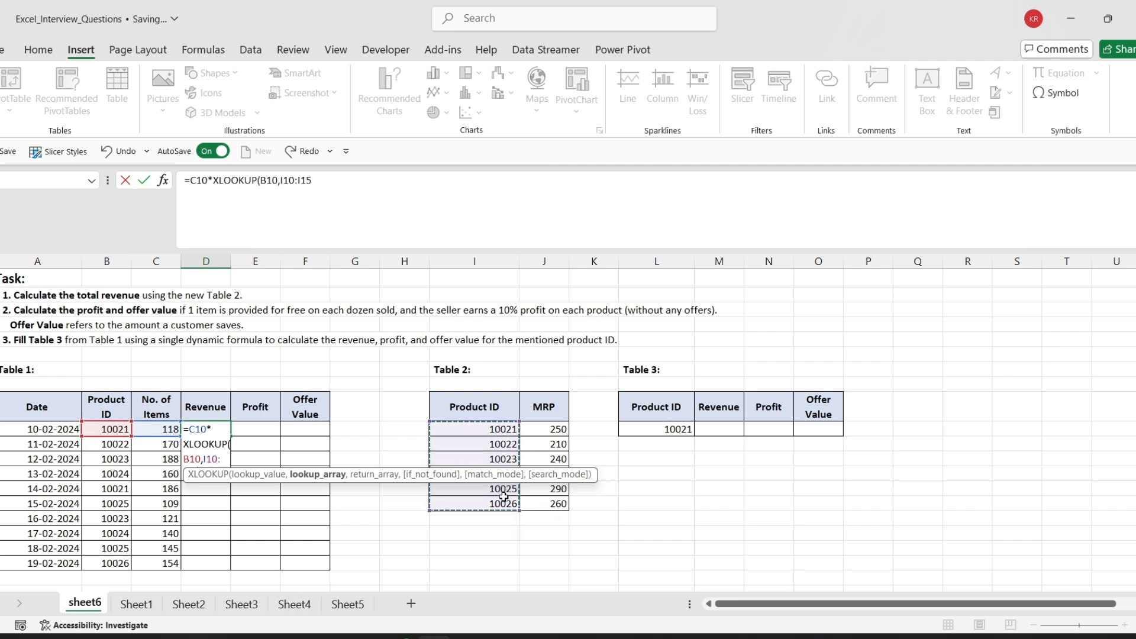
pyautogui.press('F4')
pyautogui.write(',')
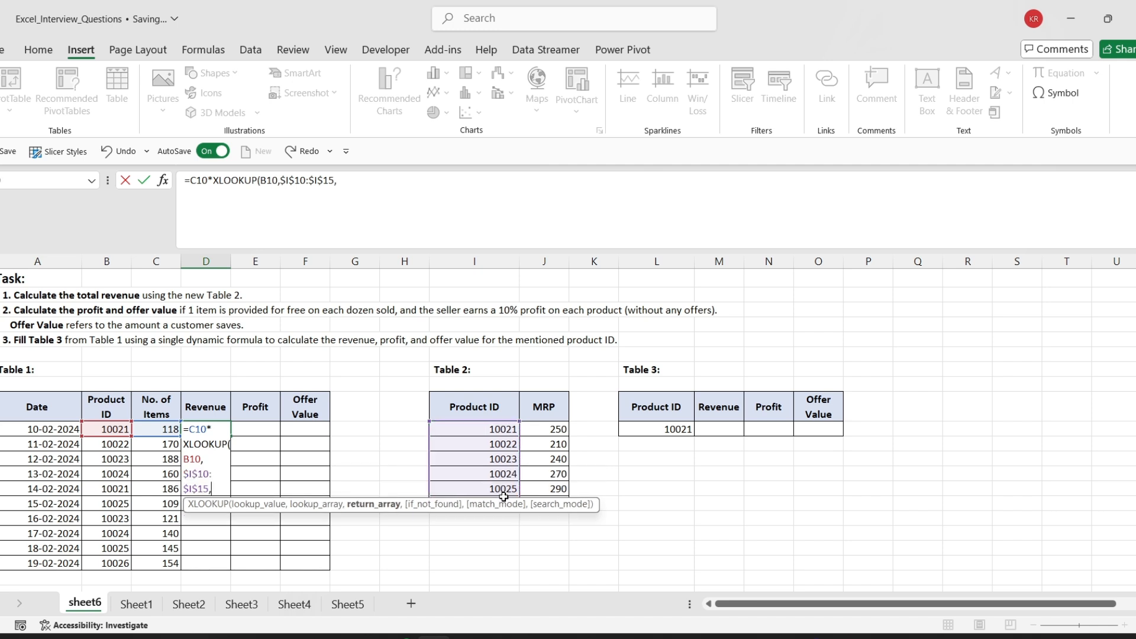
pyautogui.moveTo(554, 427); pyautogui.dragTo(551, 495)
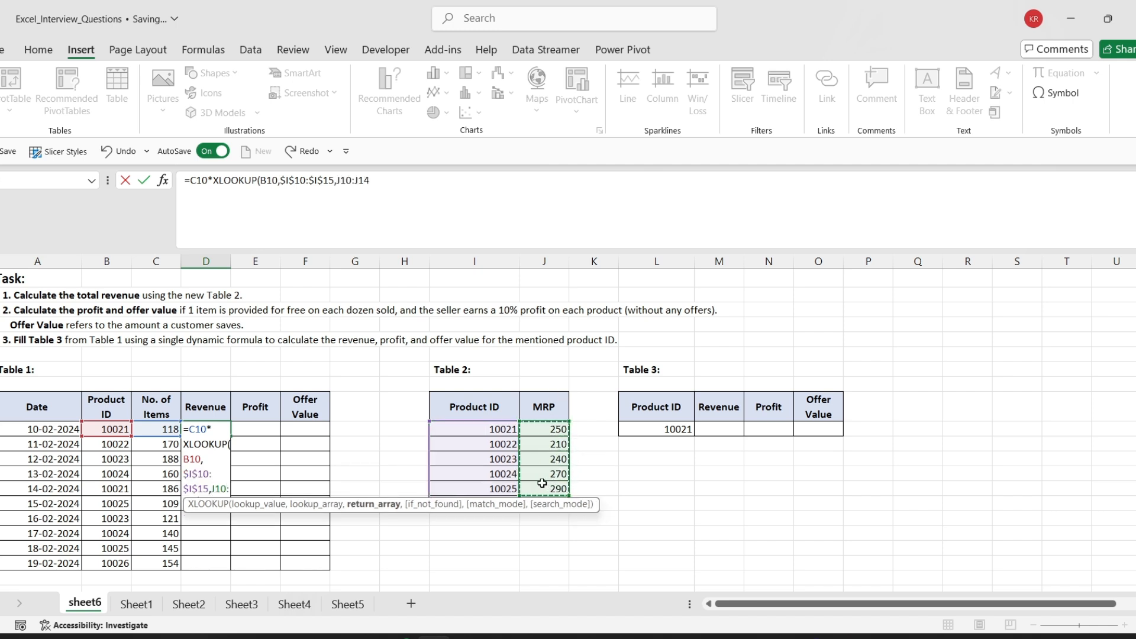
pyautogui.hotkey('shift', 'Down')
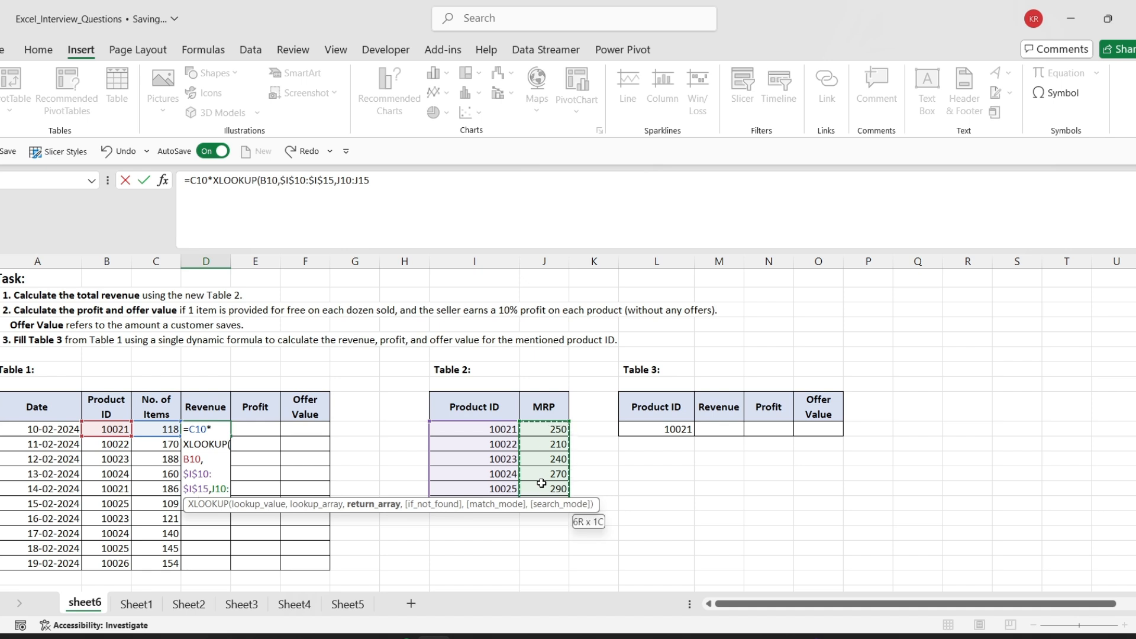
pyautogui.press('F4')
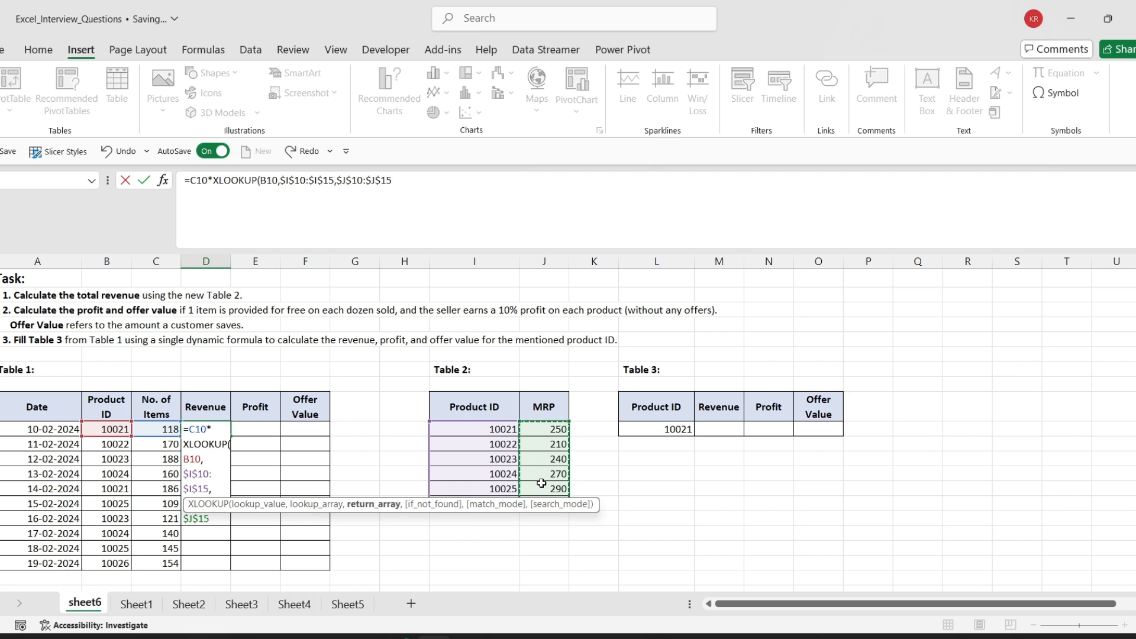
pyautogui.write(')')
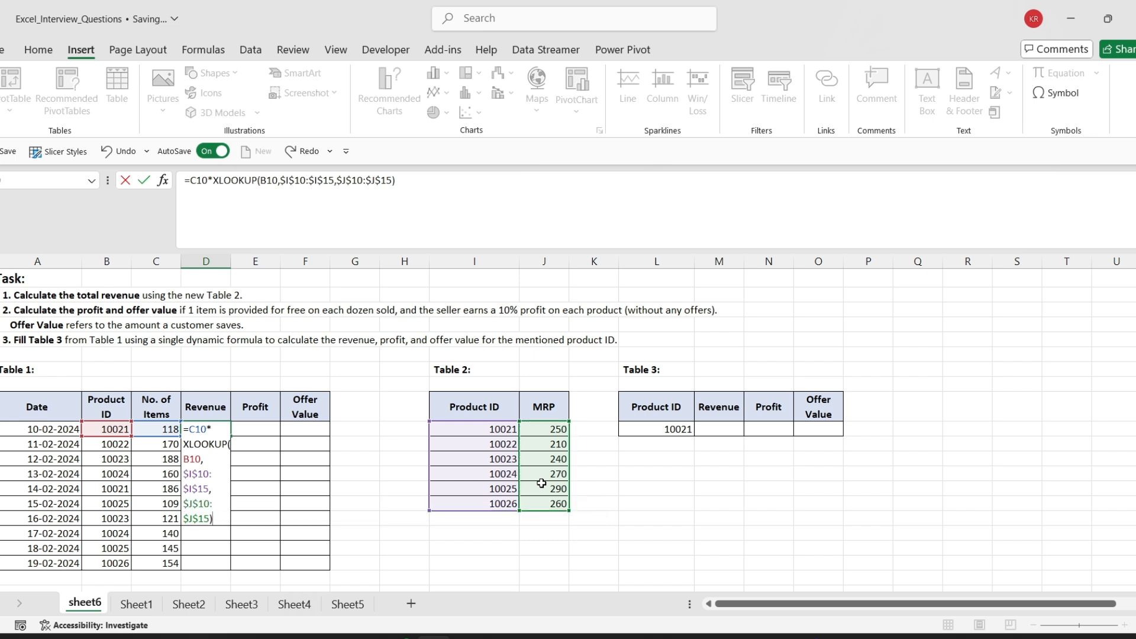
pyautogui.press('Return')
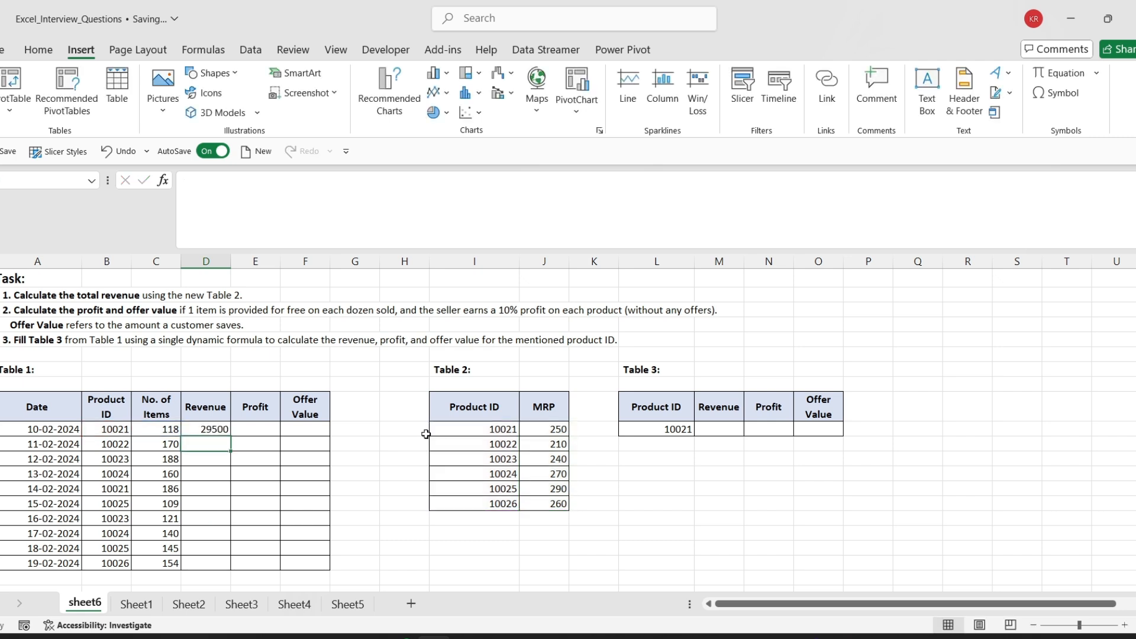
# Fill the revenue formula from D10 down to the last row of Table 1, D19
pyautogui.click(191, 429)
pyautogui.moveTo(230, 436); pyautogui.dragTo(232, 567)
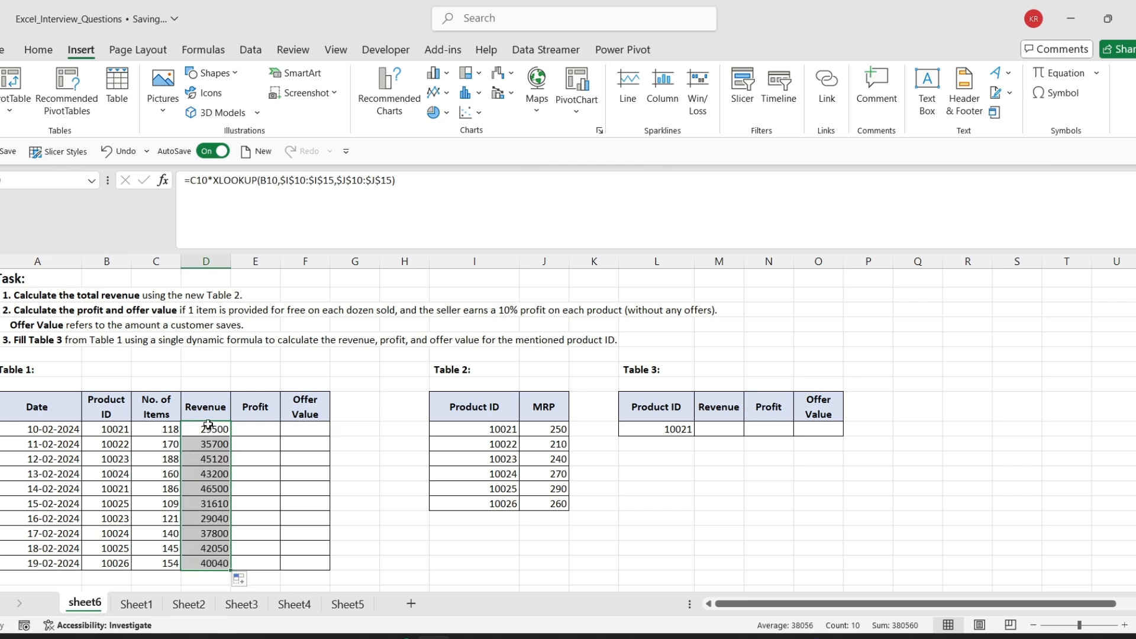
pyautogui.click(208, 425)
# Enter the check formula =C10*250 in G10, beside Table 1, to cross-check the first revenue value
pyautogui.click(329, 425)
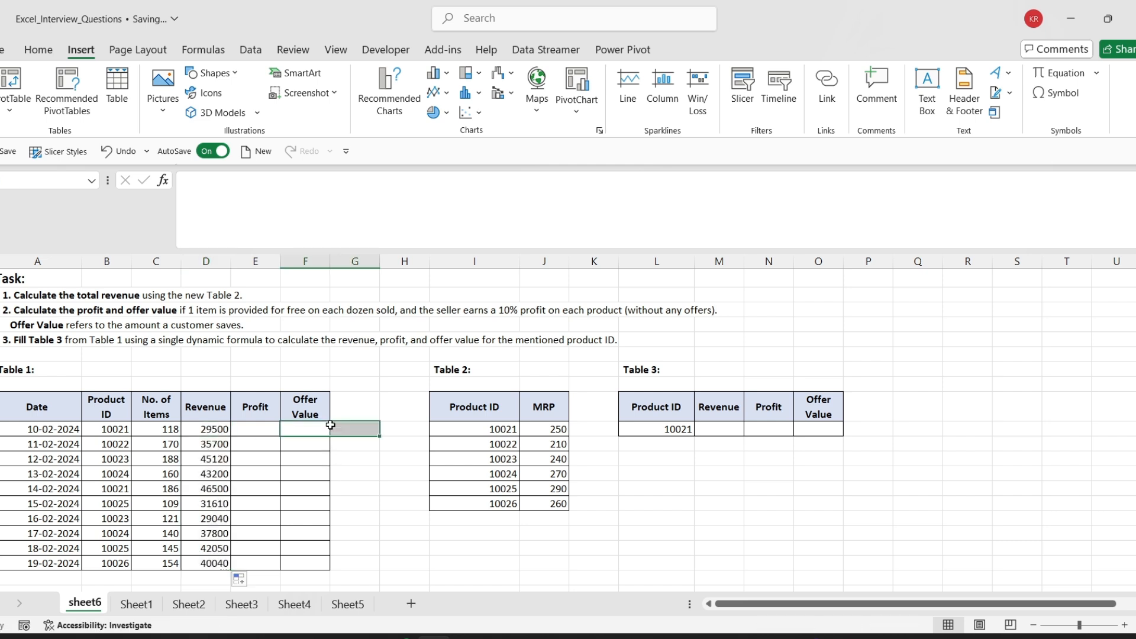
pyautogui.click(337, 426)
pyautogui.write('=')
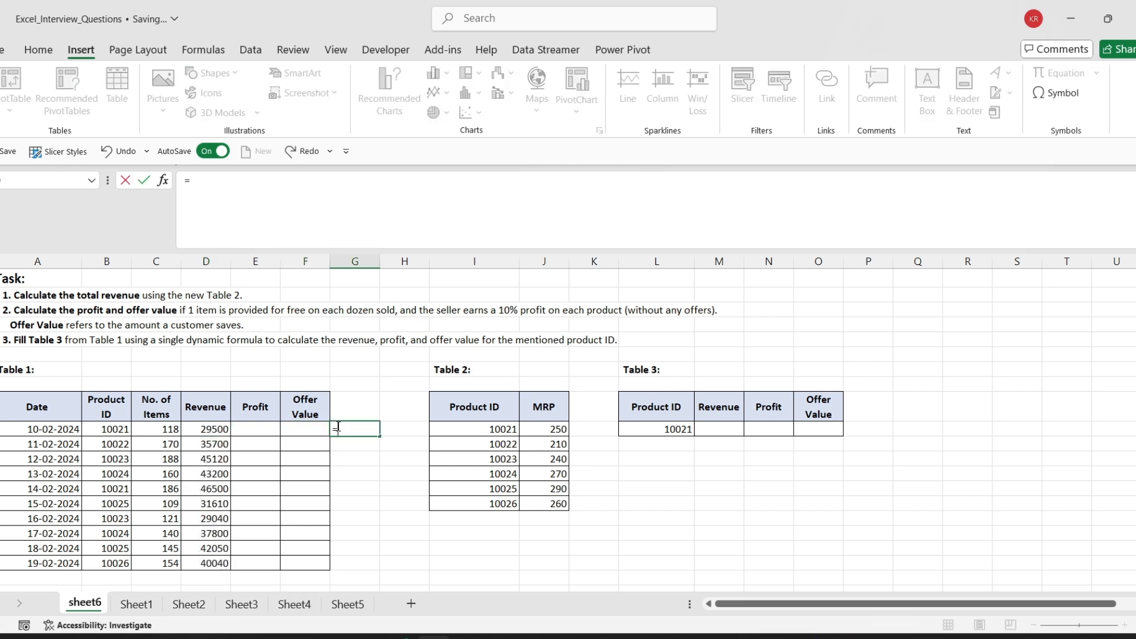
pyautogui.click(152, 426)
pyautogui.write('*')
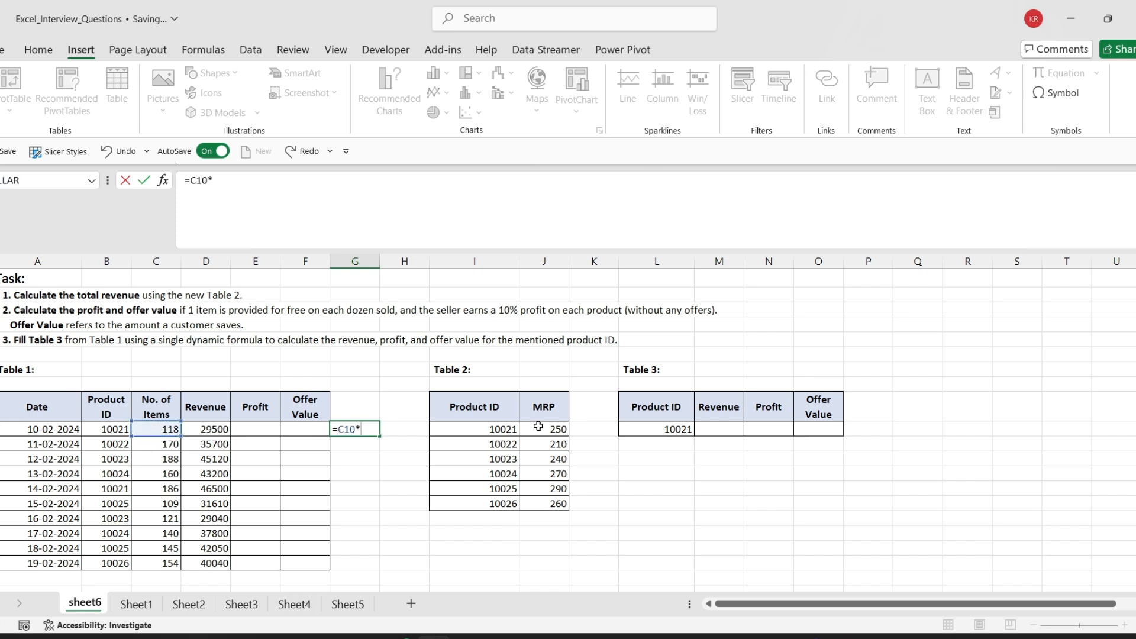
pyautogui.write('250')
pyautogui.press('Return')
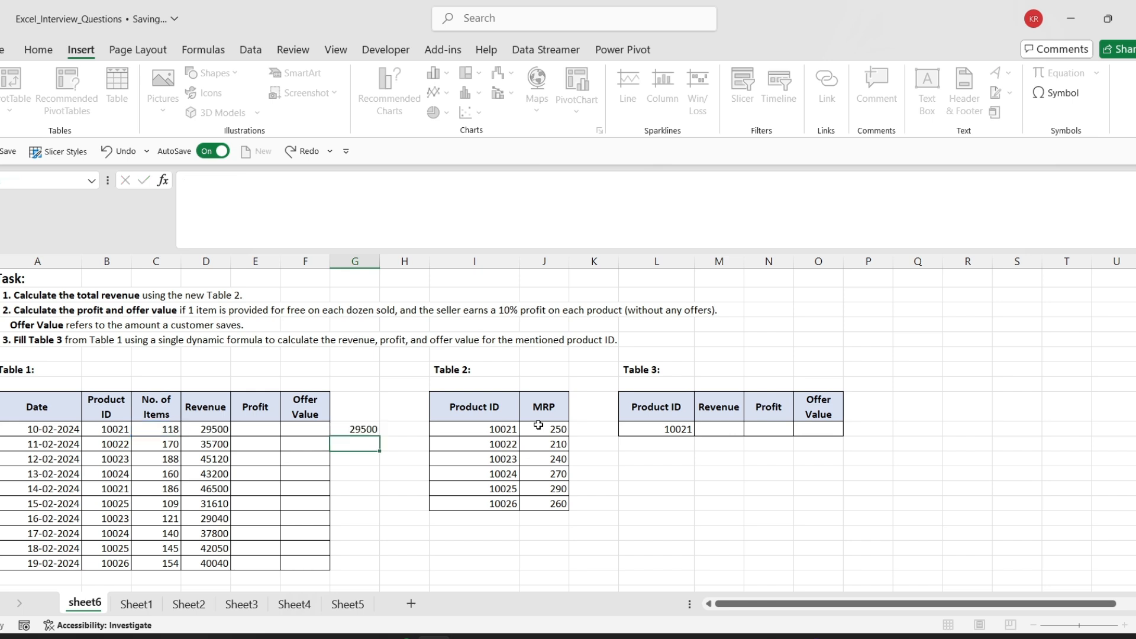
# Compare the check formula in G10 with the revenue formula in D10, and clear G10
pyautogui.click(362, 427)
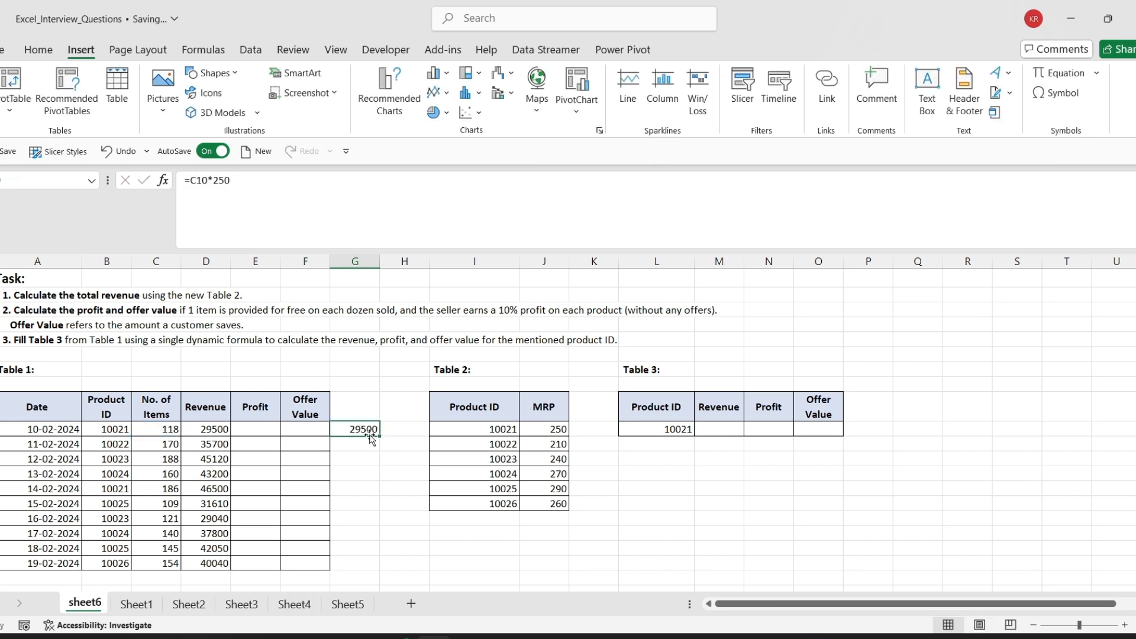
pyautogui.click(208, 431)
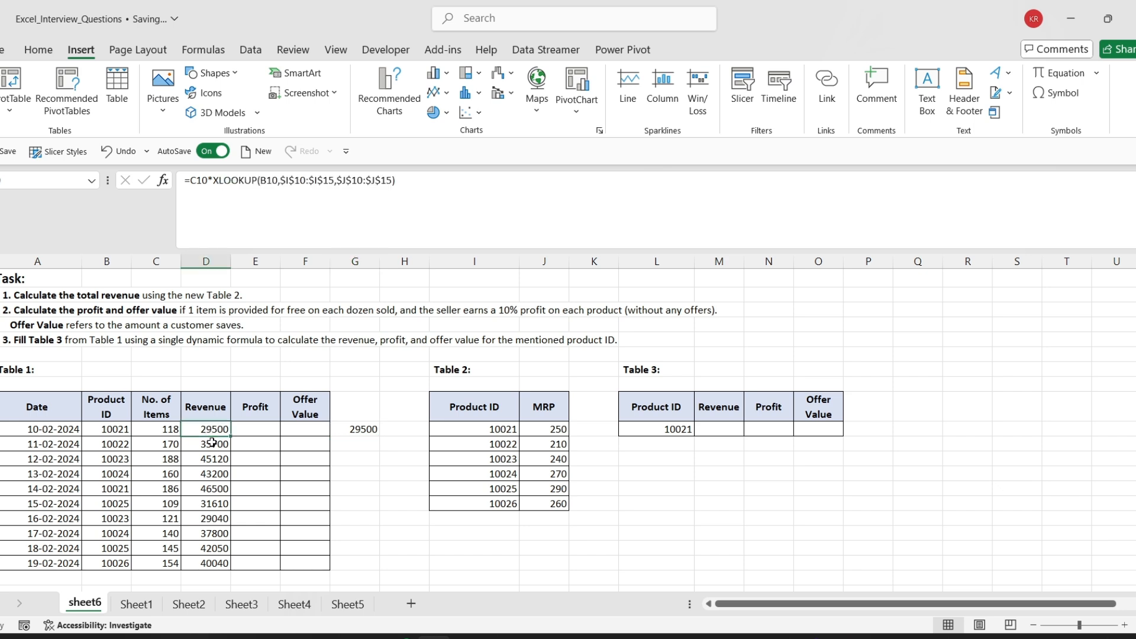
pyautogui.click(364, 427)
pyautogui.press('Delete')
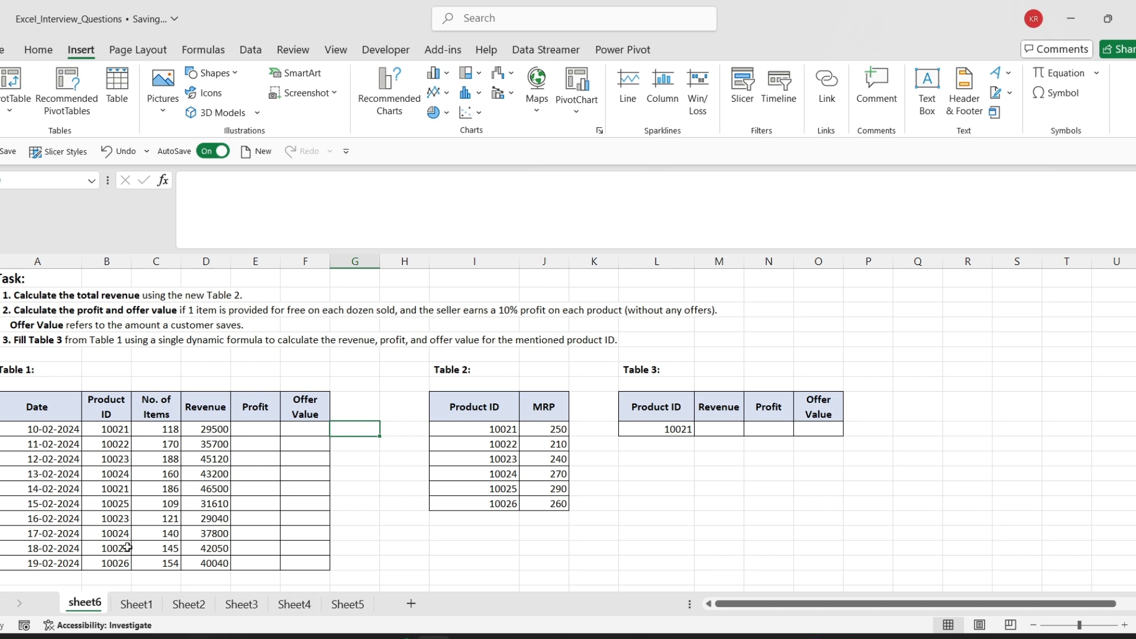
# Total the Revenue column of Table 1 in D20 with =SUM(D10:D19)
pyautogui.click(202, 576)
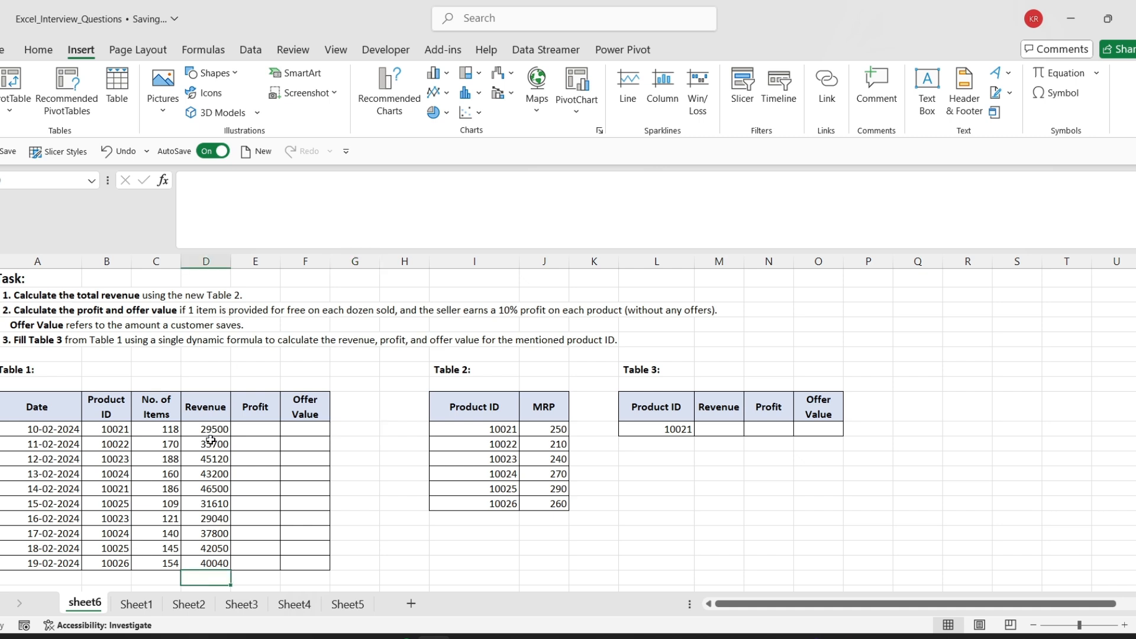
pyautogui.scroll(-2, 196, 468)
pyautogui.write('=')
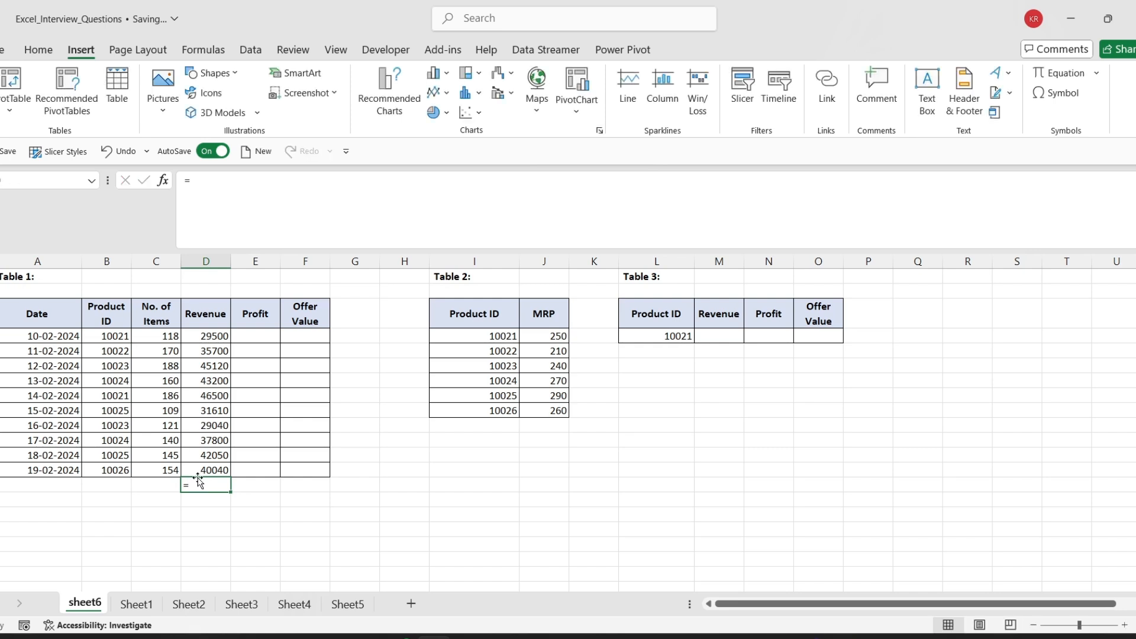
pyautogui.write('sum')
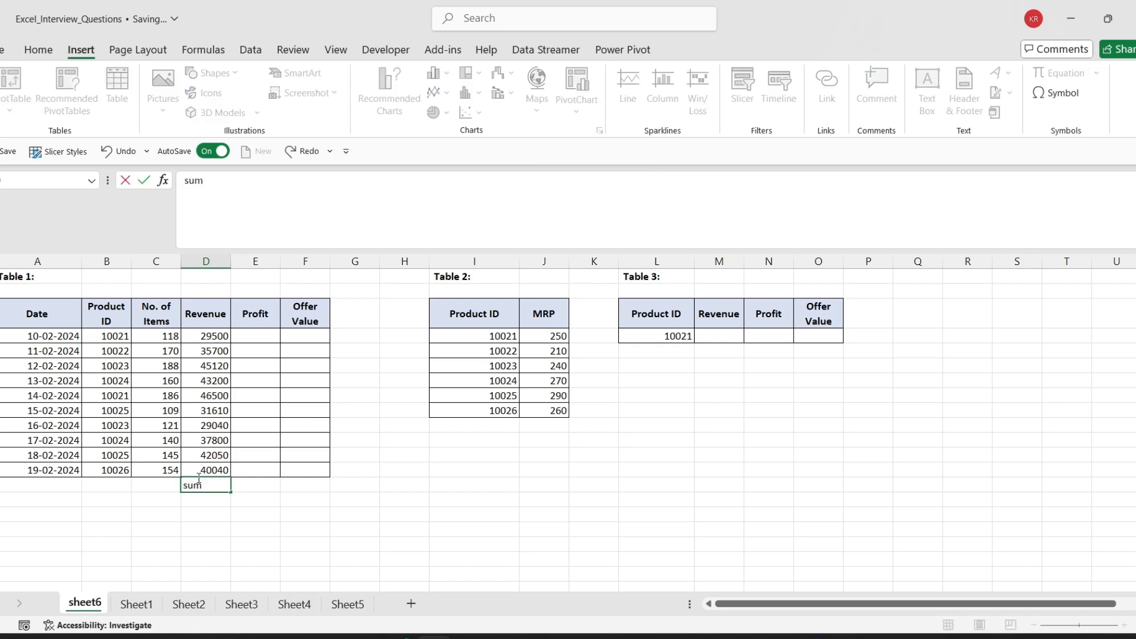
pyautogui.press('BackSpace')
pyautogui.press('BackSpace')
pyautogui.press('BackSpace')
pyautogui.write('=SUM(')
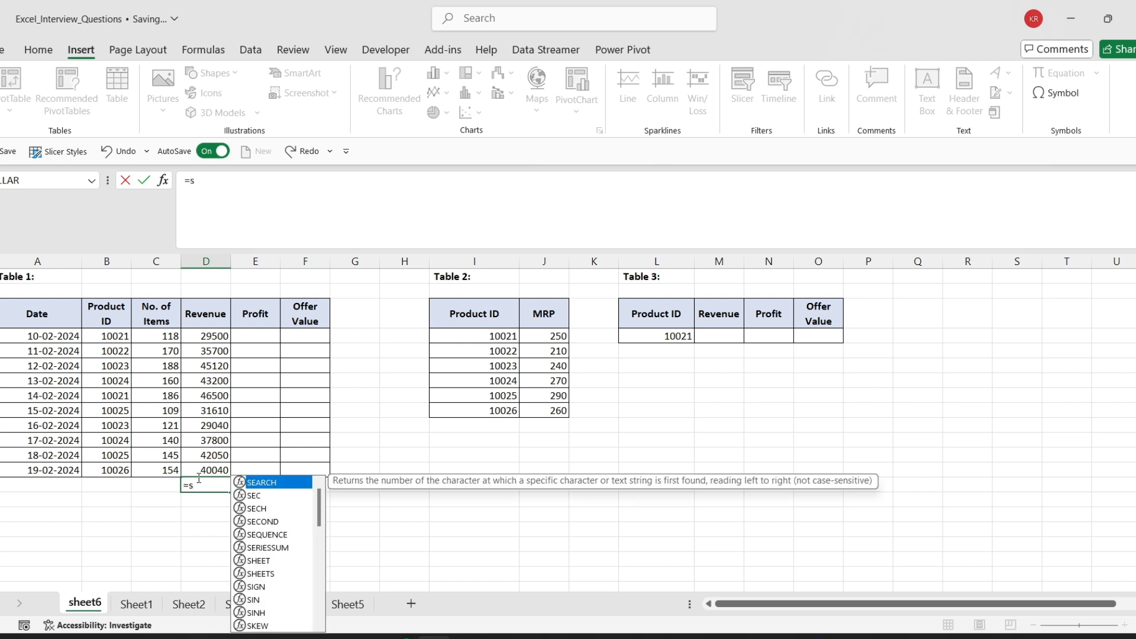
pyautogui.moveTo(215, 336); pyautogui.dragTo(220, 462)
pyautogui.press('Return')
pyautogui.click(211, 472)
pyautogui.click(211, 484)
pyautogui.scroll(2, 261, 453)
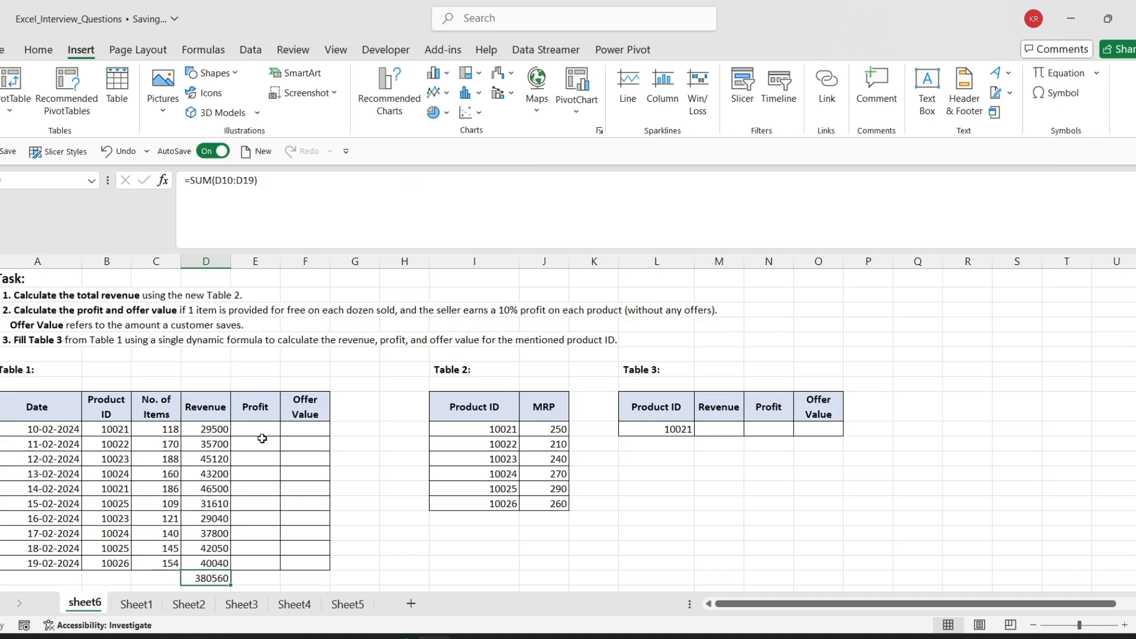
# Work out the free items for the first row in helper cell G10 with =ROUNDDOWN(C10/12,0)
pyautogui.click(259, 430)
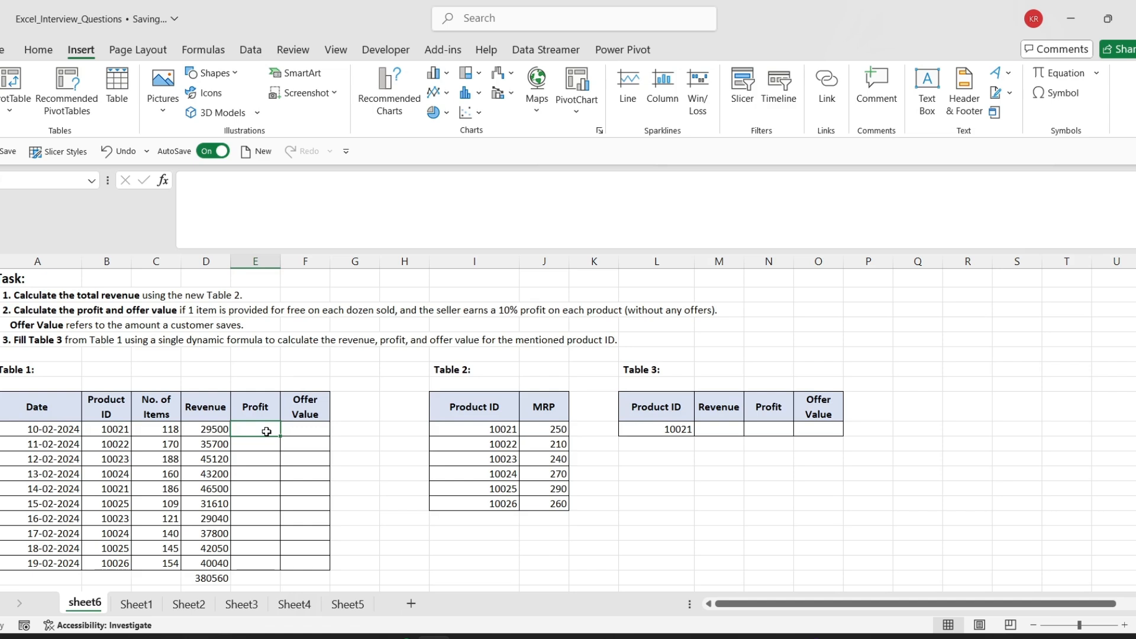
pyautogui.click(608, 308)
pyautogui.click(275, 430)
pyautogui.click(360, 433)
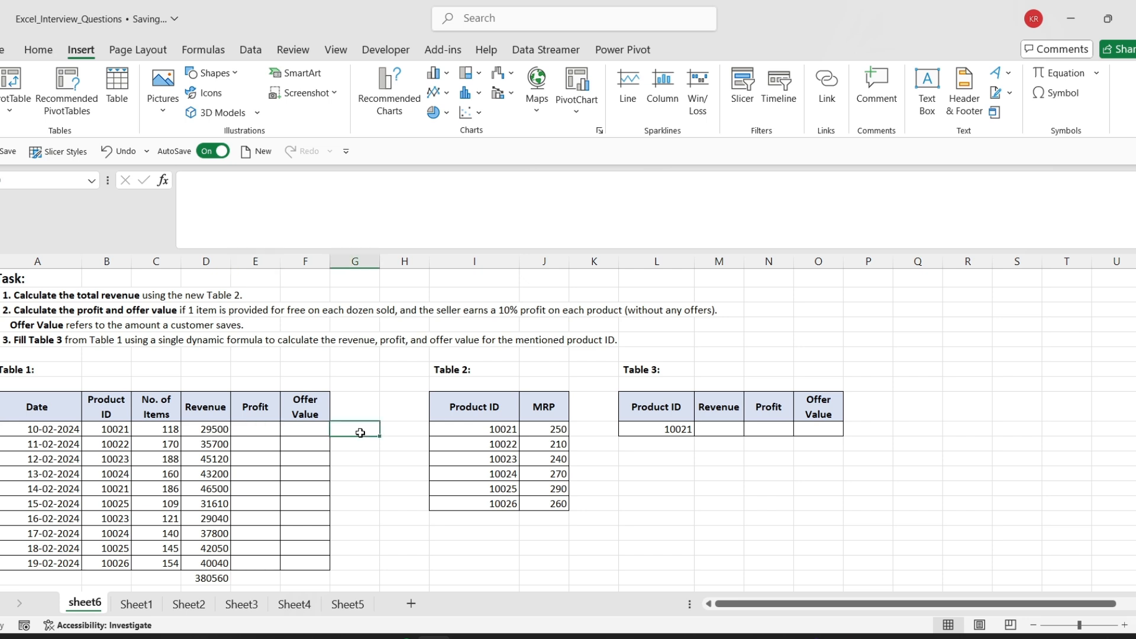
pyautogui.write('=round')
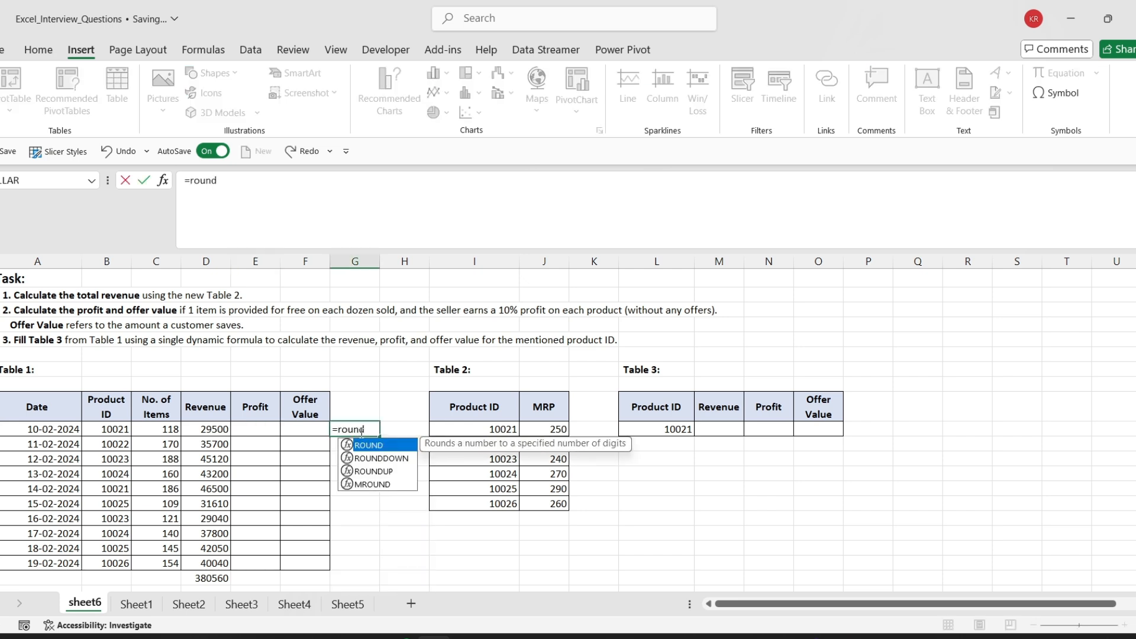
pyautogui.press('Down')
pyautogui.press('Tab')
pyautogui.click(155, 429)
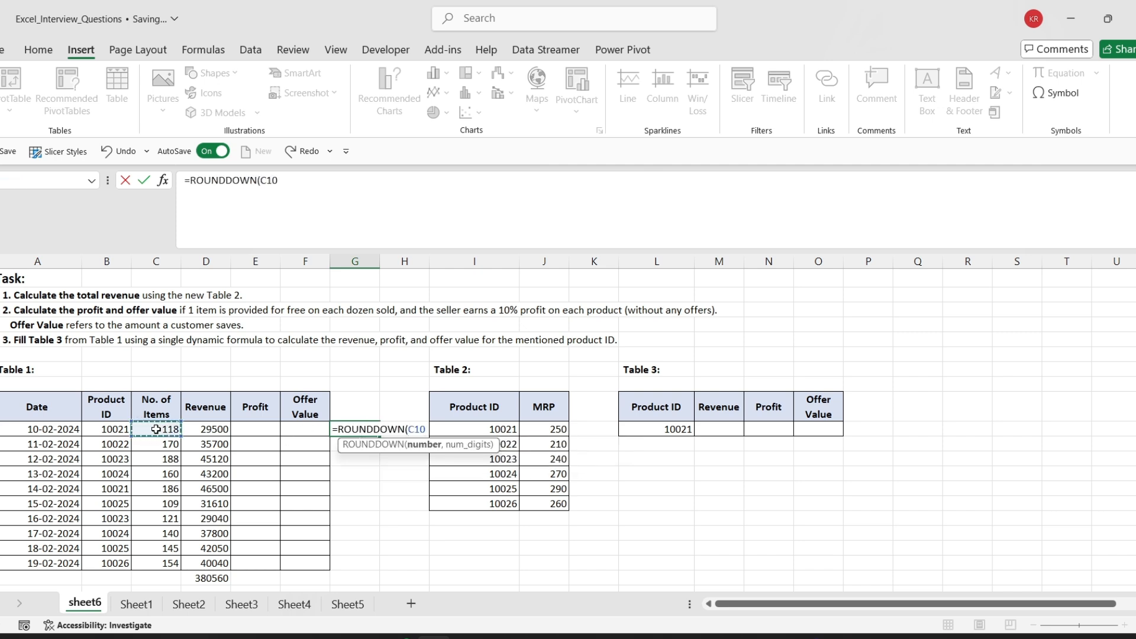
pyautogui.write('/12')
pyautogui.write(',0')
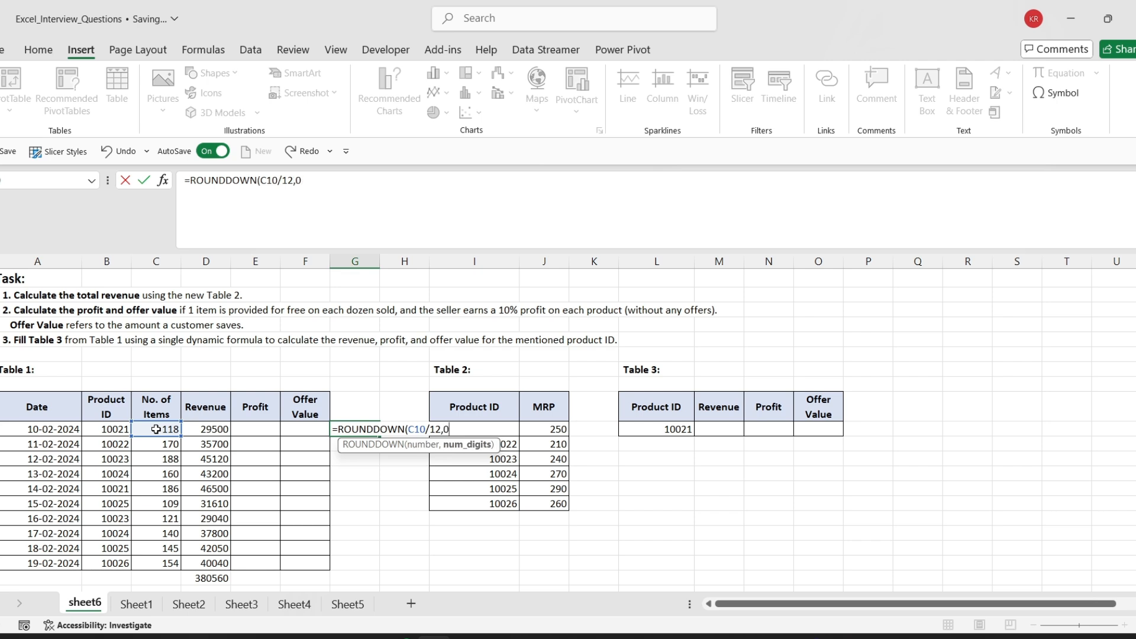
pyautogui.write(')')
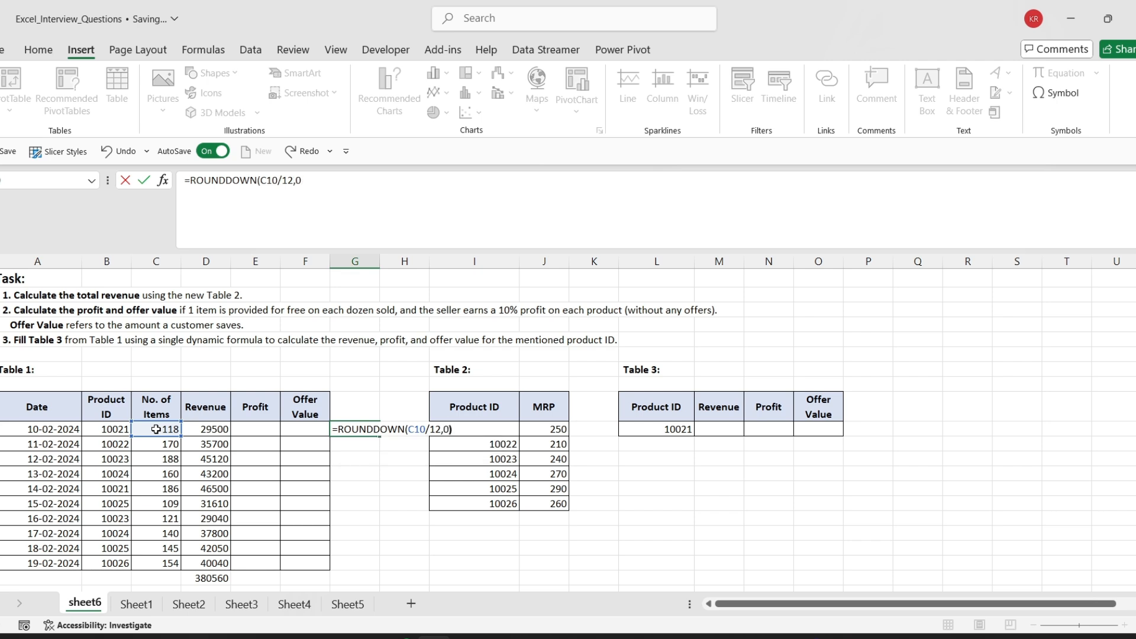
pyautogui.press('Return')
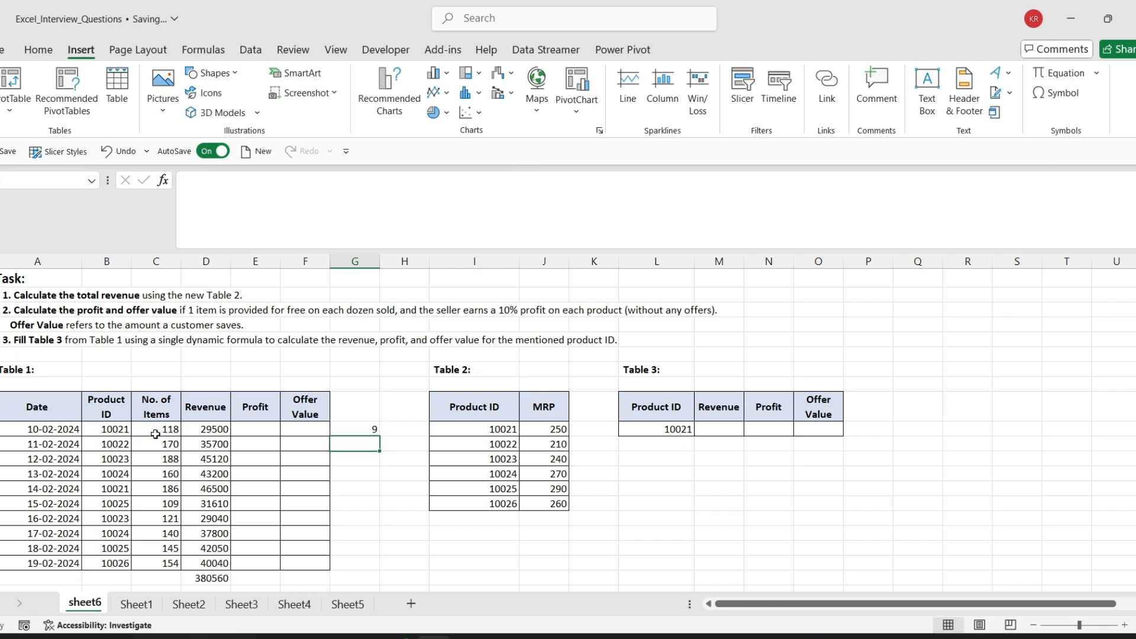
# Fill the free-item ROUNDDOWN formula from G10 down to G19, beside the last row of Table 1
pyautogui.click(156, 430)
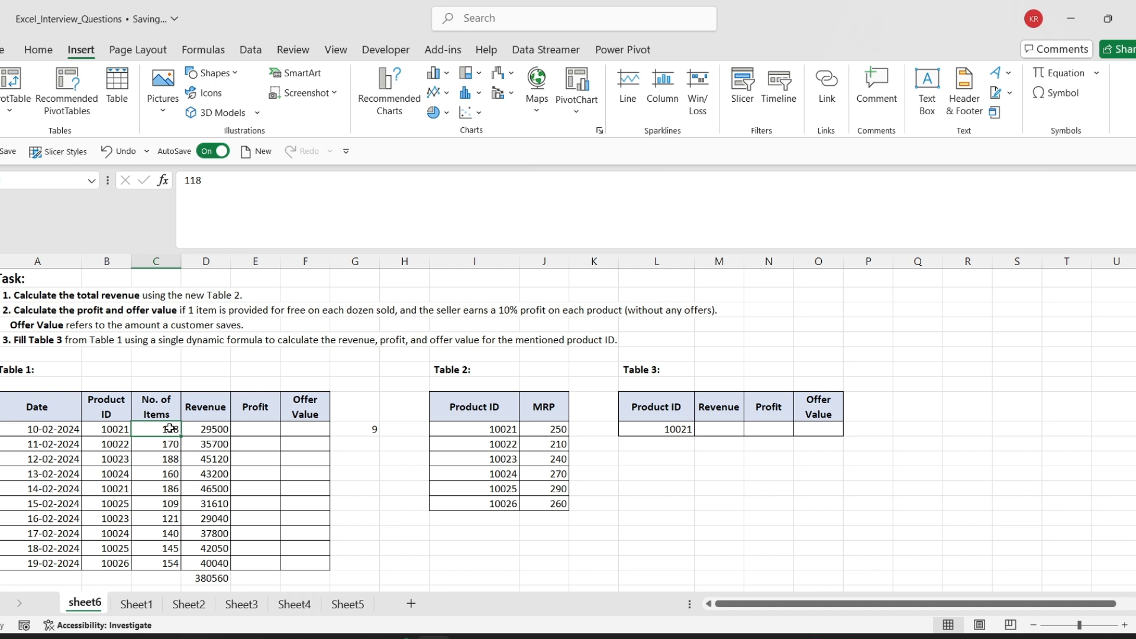
pyautogui.click(370, 429)
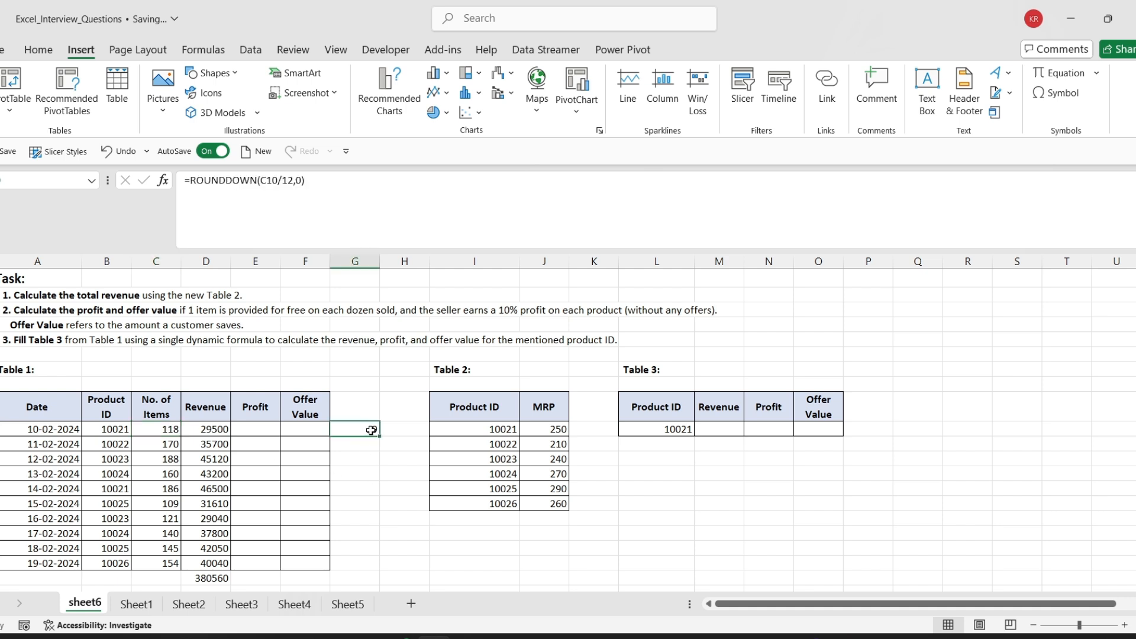
pyautogui.moveTo(378, 436); pyautogui.dragTo(367, 571)
pyautogui.click(145, 431)
# Enter the trial formula =C10-G10 in the first Profit cell, E10, to subtract free items from items sold
pyautogui.click(267, 435)
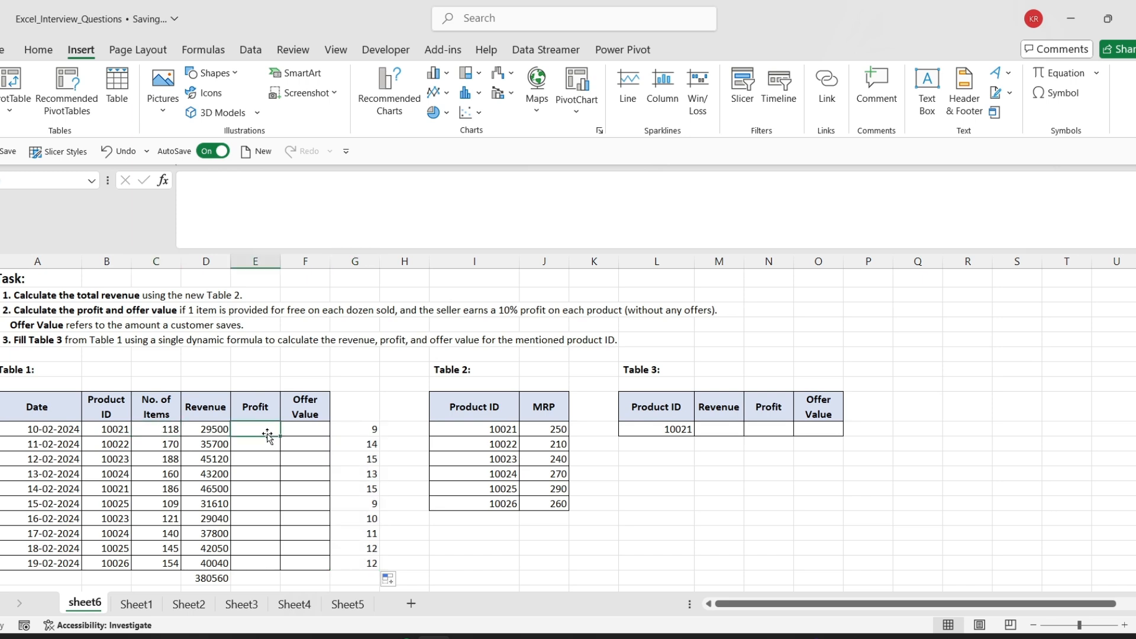
pyautogui.write('=')
pyautogui.click(170, 431)
pyautogui.write('-')
pyautogui.click(337, 428)
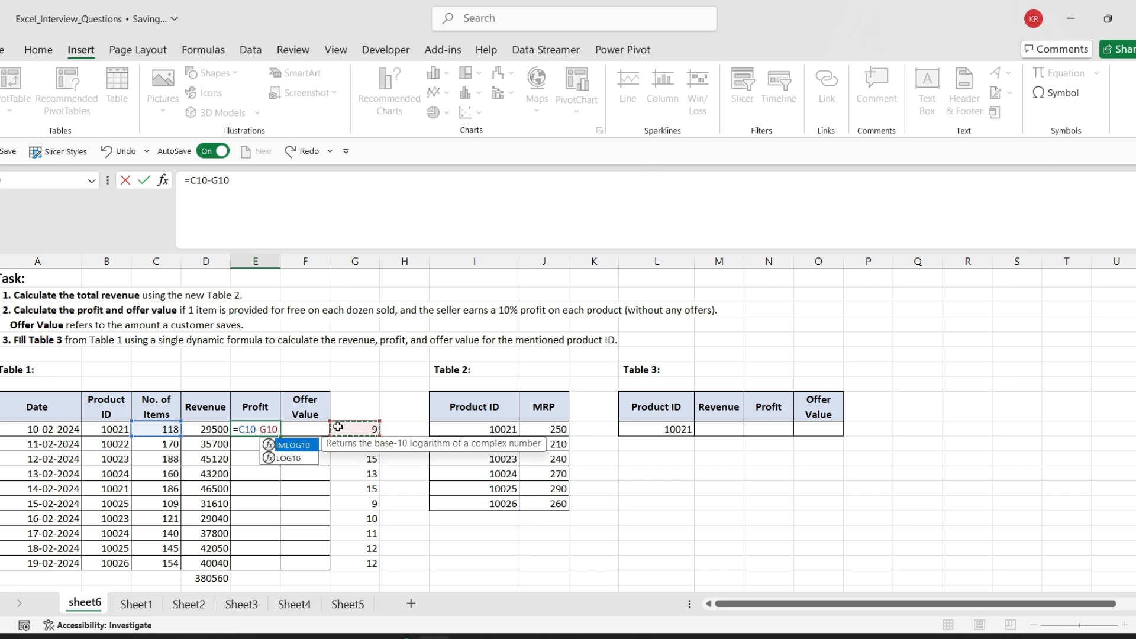
pyautogui.press('Return')
# Review how the trial formula in E10 relates to the item count in C10 and the free items in G10
pyautogui.click(264, 429)
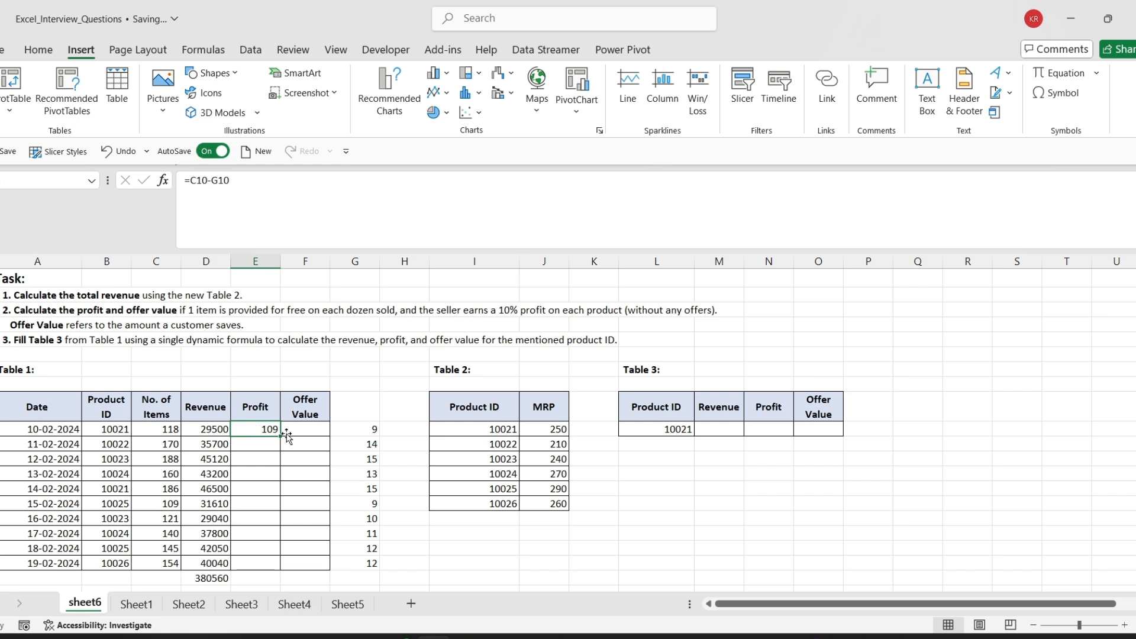
pyautogui.click(364, 430)
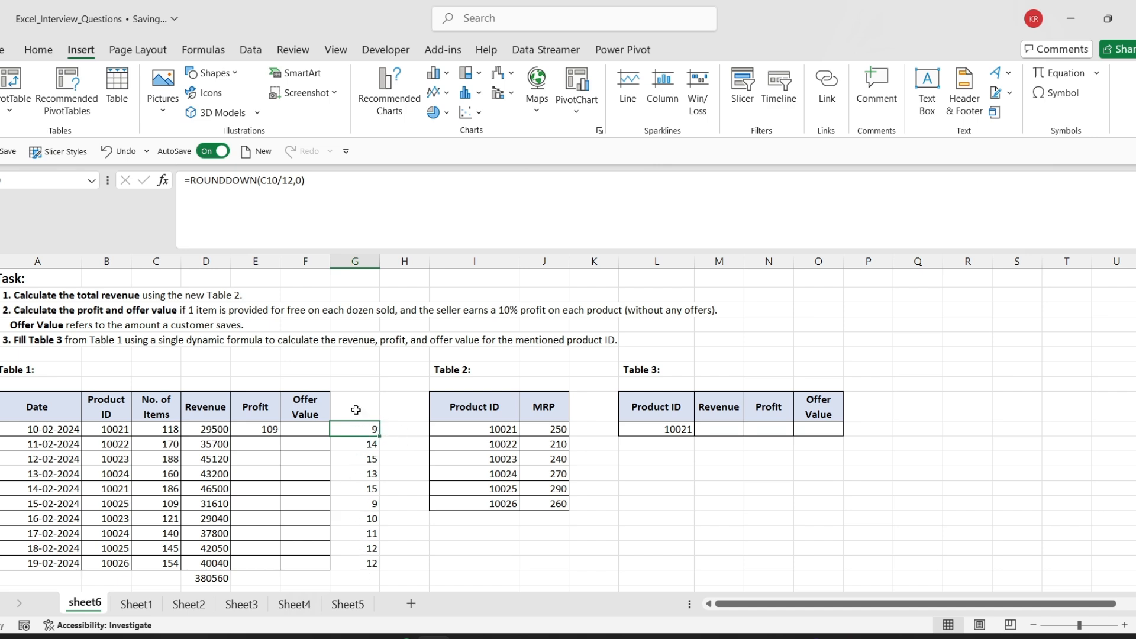
pyautogui.click(173, 436)
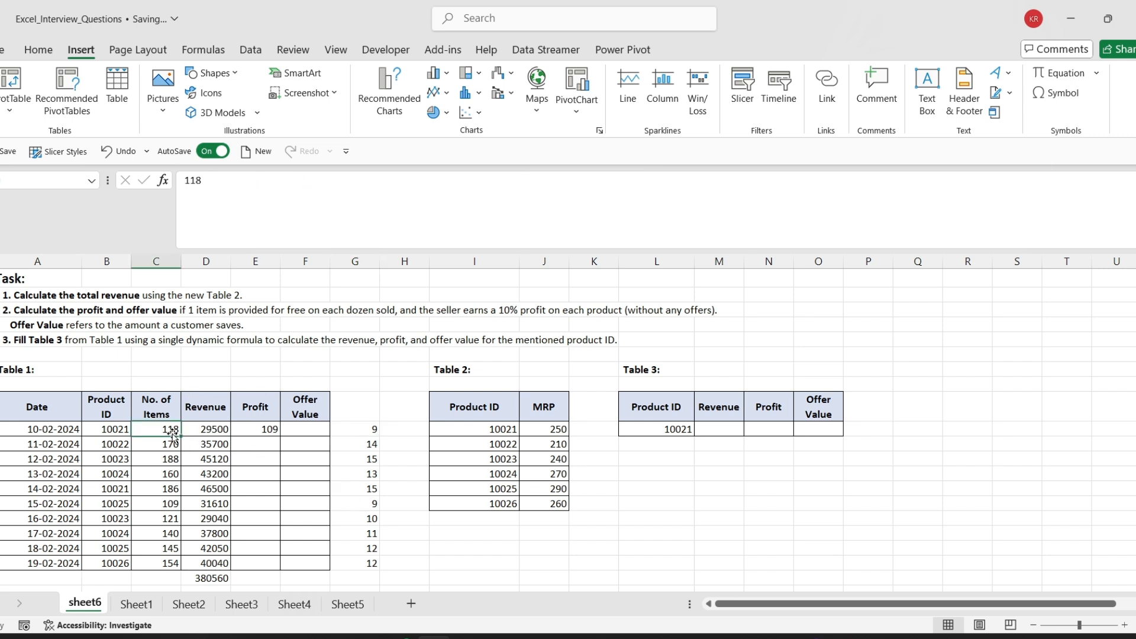
pyautogui.click(367, 437)
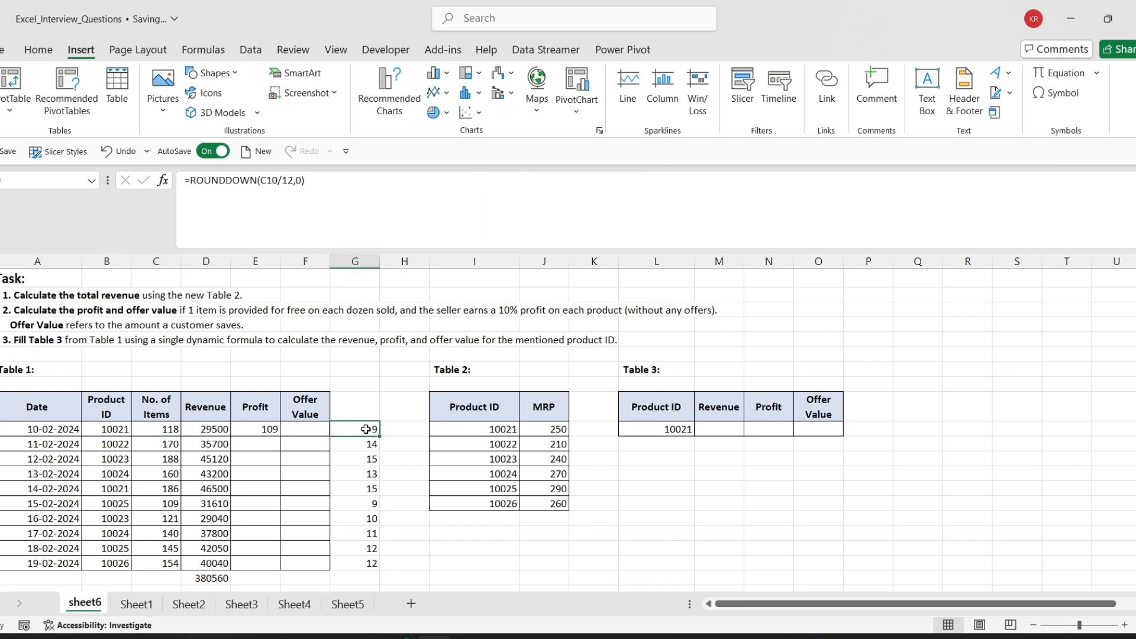
pyautogui.click(265, 428)
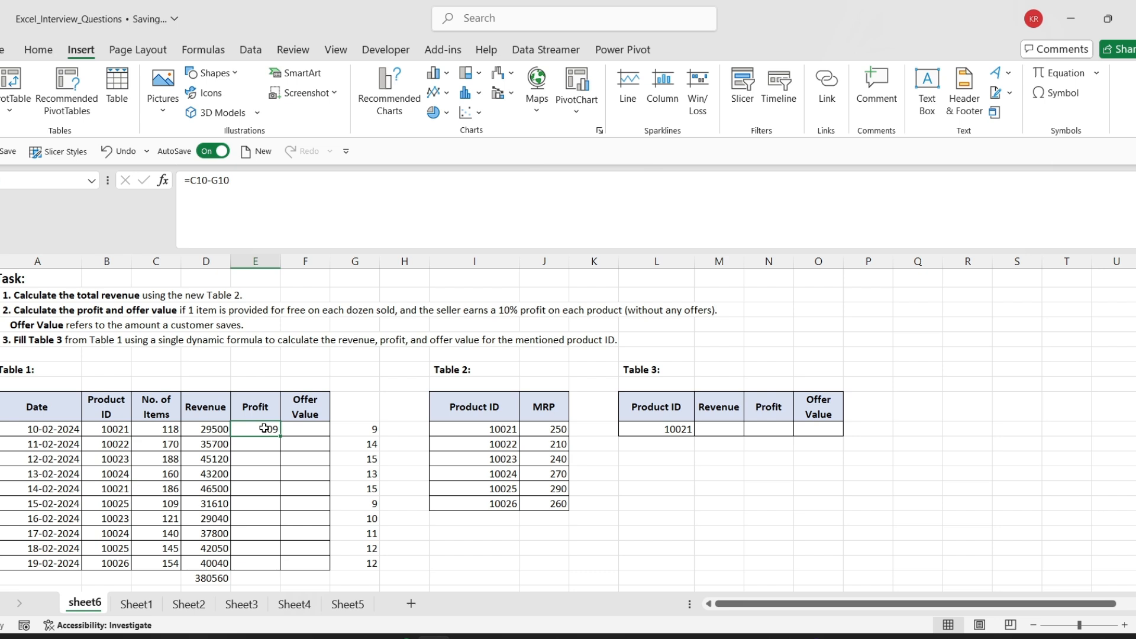
pyautogui.click(350, 425)
pyautogui.click(254, 431)
# Clear the free-item helper formulas from G10:G20 and the trial formula from E10
pyautogui.click(362, 429)
pyautogui.moveTo(378, 436); pyautogui.dragTo(370, 572)
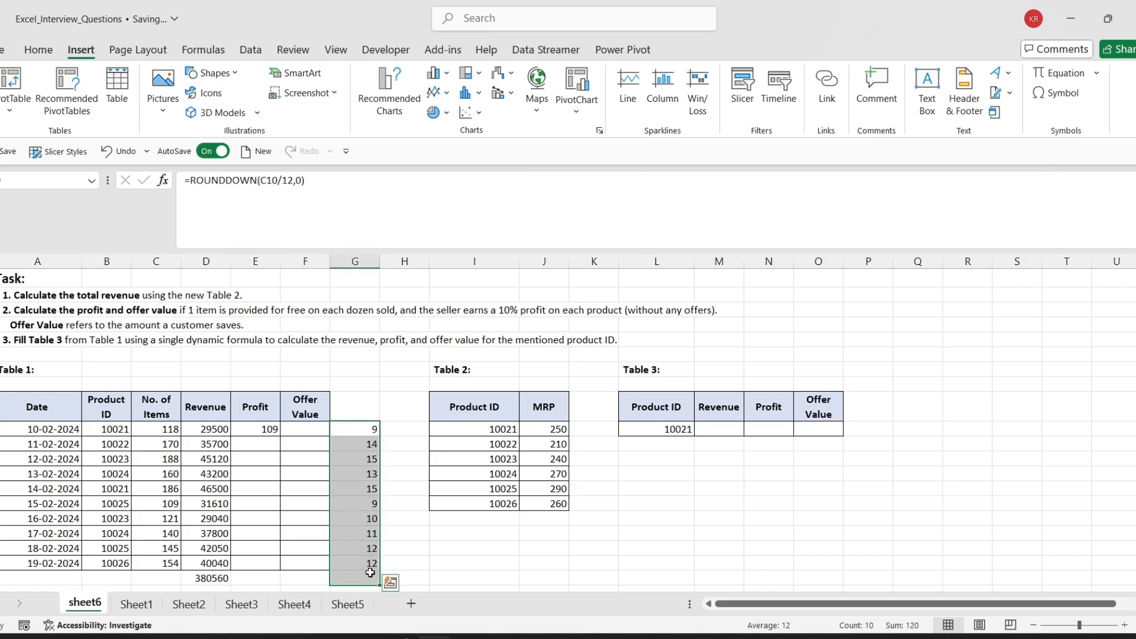
pyautogui.press('Delete')
pyautogui.click(260, 430)
pyautogui.press('Delete')
# Begin the profit formula in E10 with the paid item count in parentheses, =(C10-ROUNDDOWN(C10/12,0))
pyautogui.write('=')
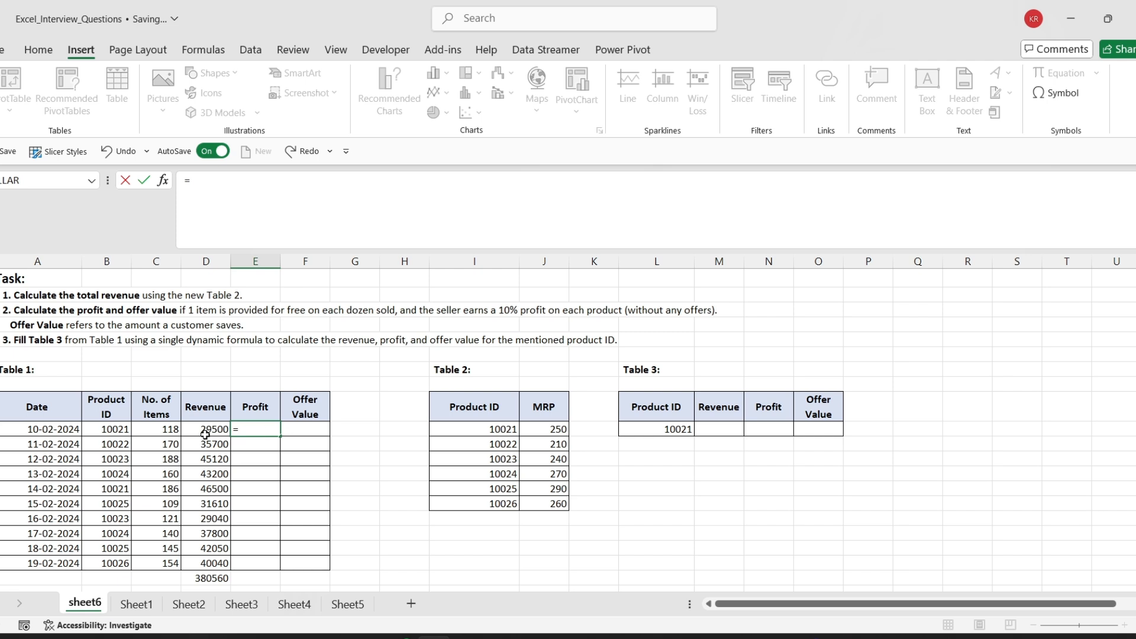
pyautogui.click(169, 428)
pyautogui.write('-')
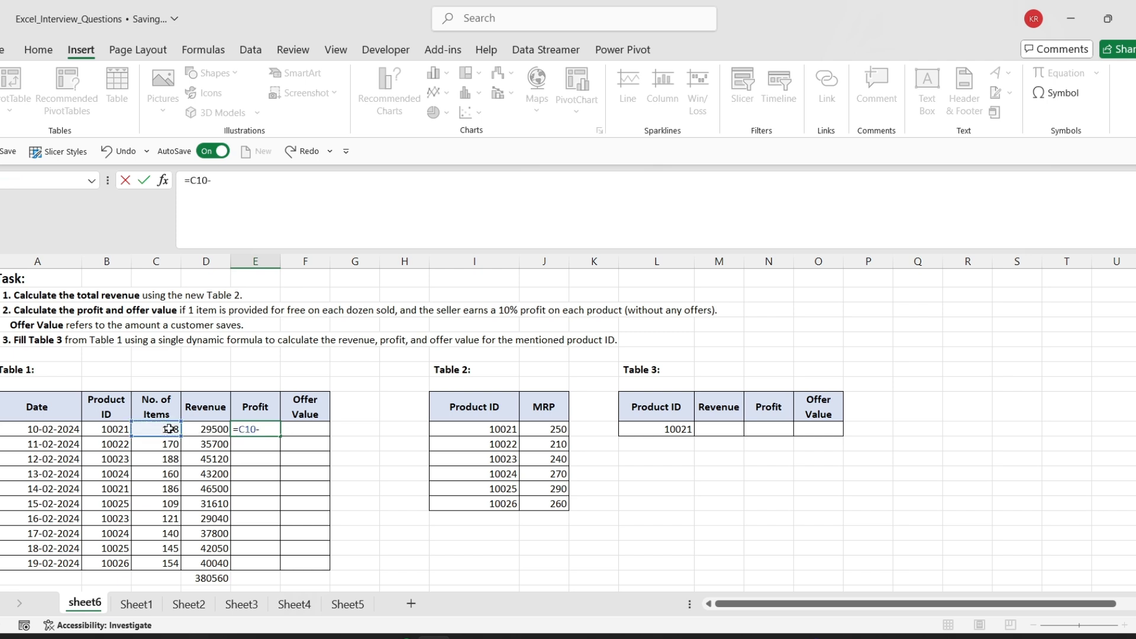
pyautogui.write('round')
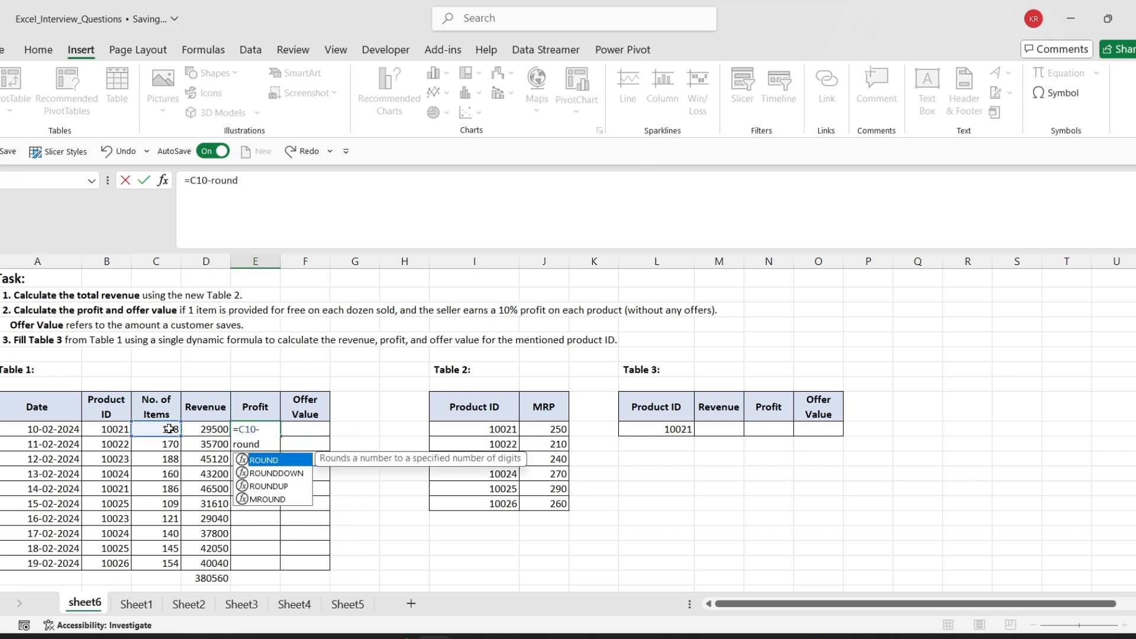
pyautogui.press('Down')
pyautogui.press('Tab')
pyautogui.click(163, 431)
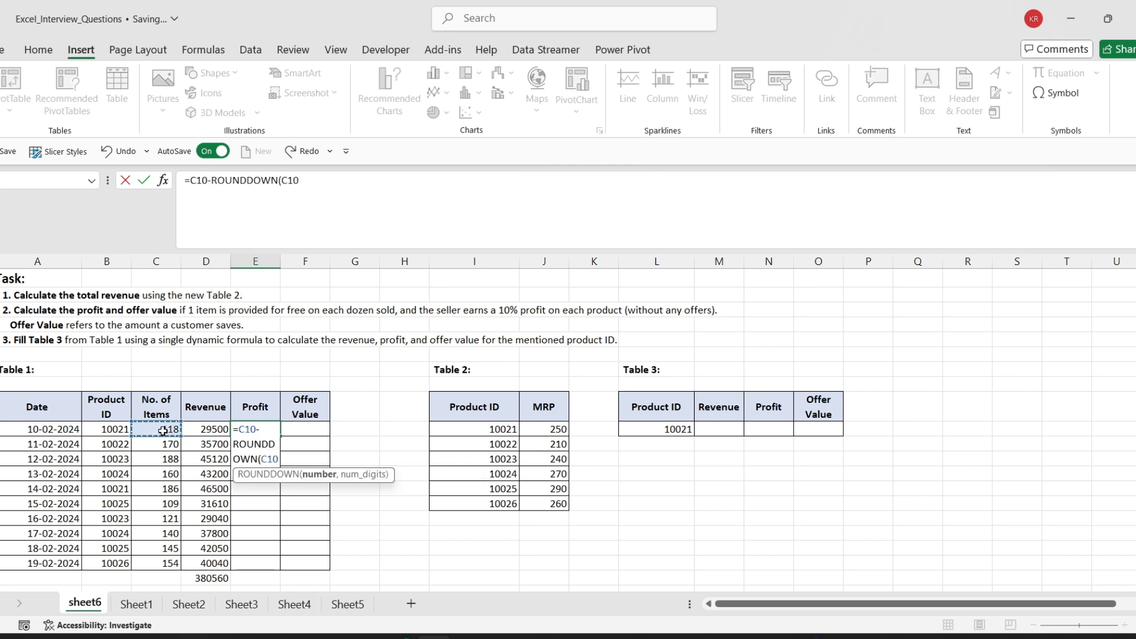
pyautogui.write('/12,')
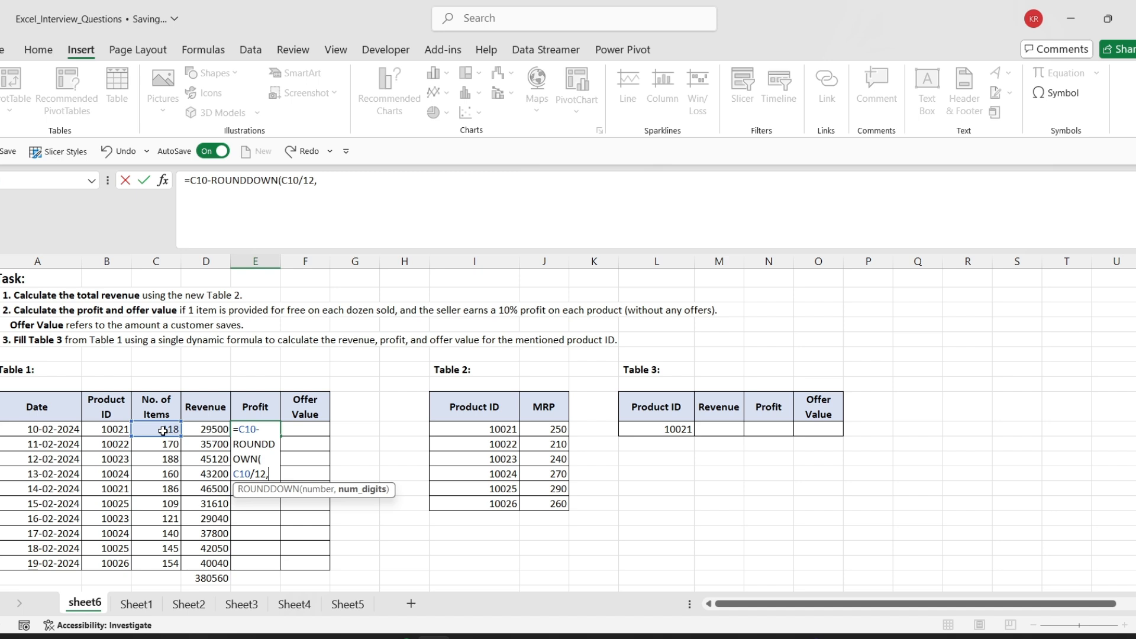
pyautogui.write('0)')
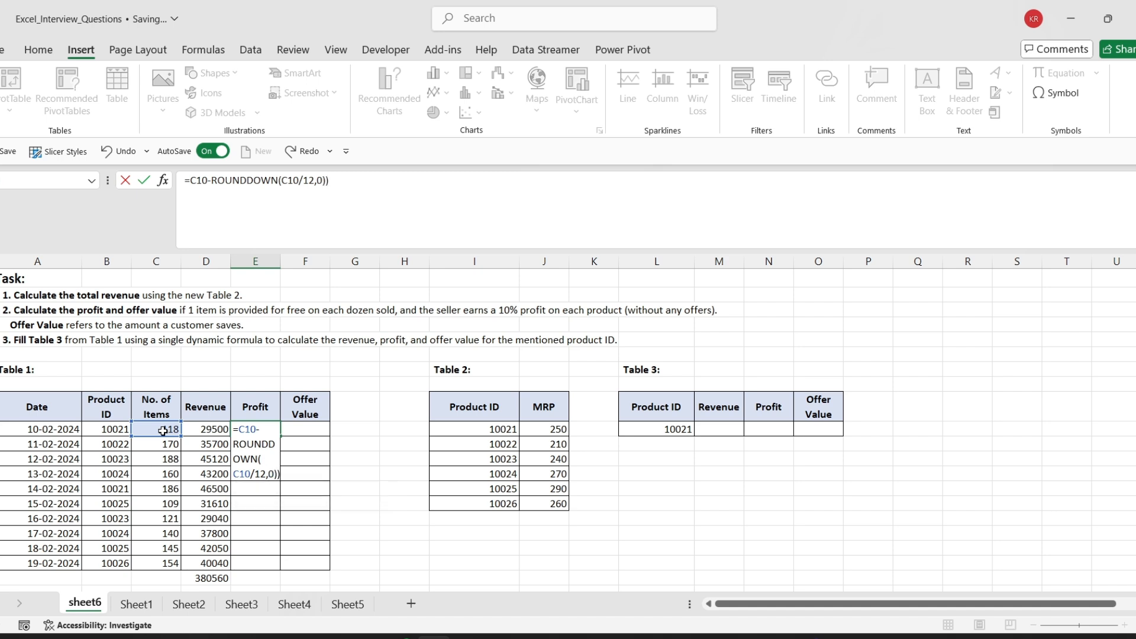
pyautogui.click(191, 181)
pyautogui.write('(')
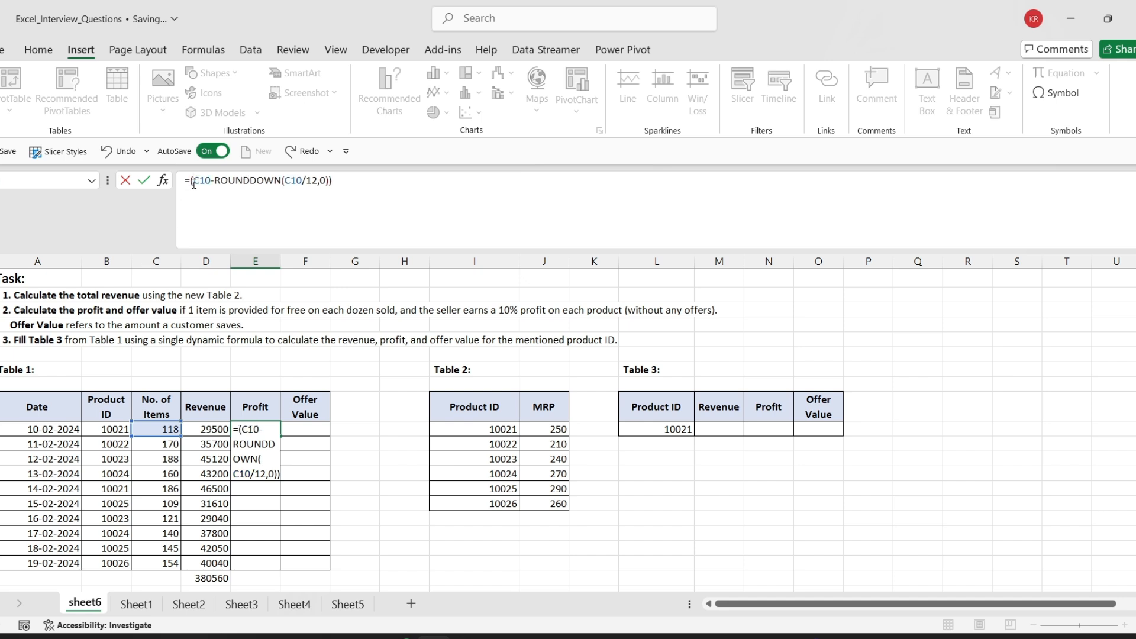
# Multiply the paid item count in E10 by the product's MRP from Table 2 using XLOOKUP(B10,$I$10:$I$15,$J$10:$J$15)
pyautogui.click(338, 182)
pyautogui.write('*xlo')
pyautogui.press('Tab')
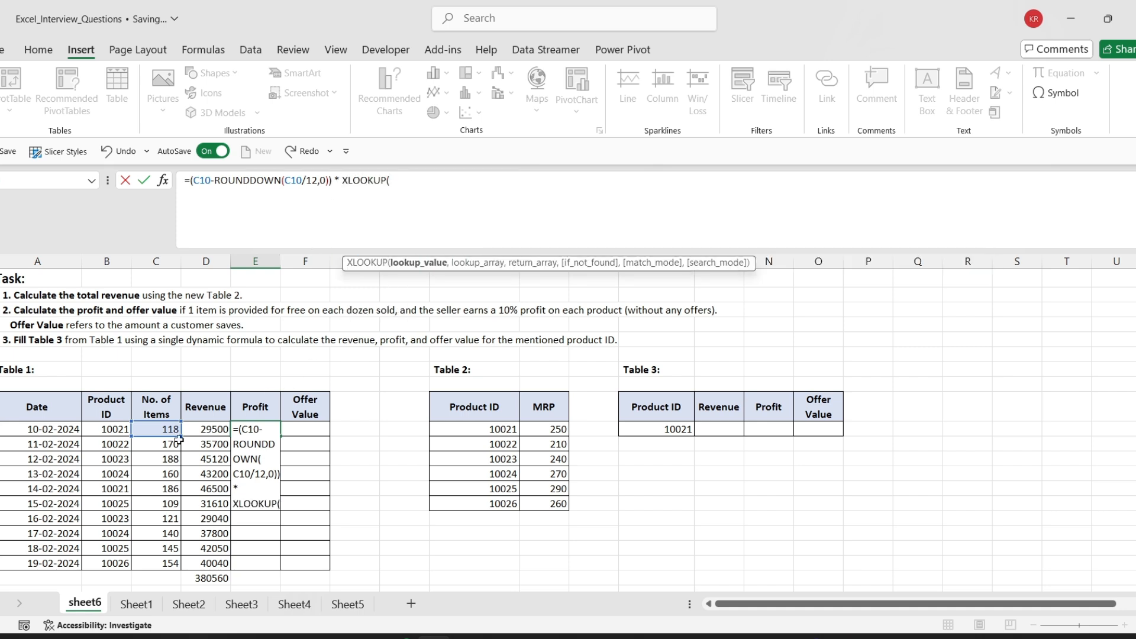
pyautogui.click(113, 429)
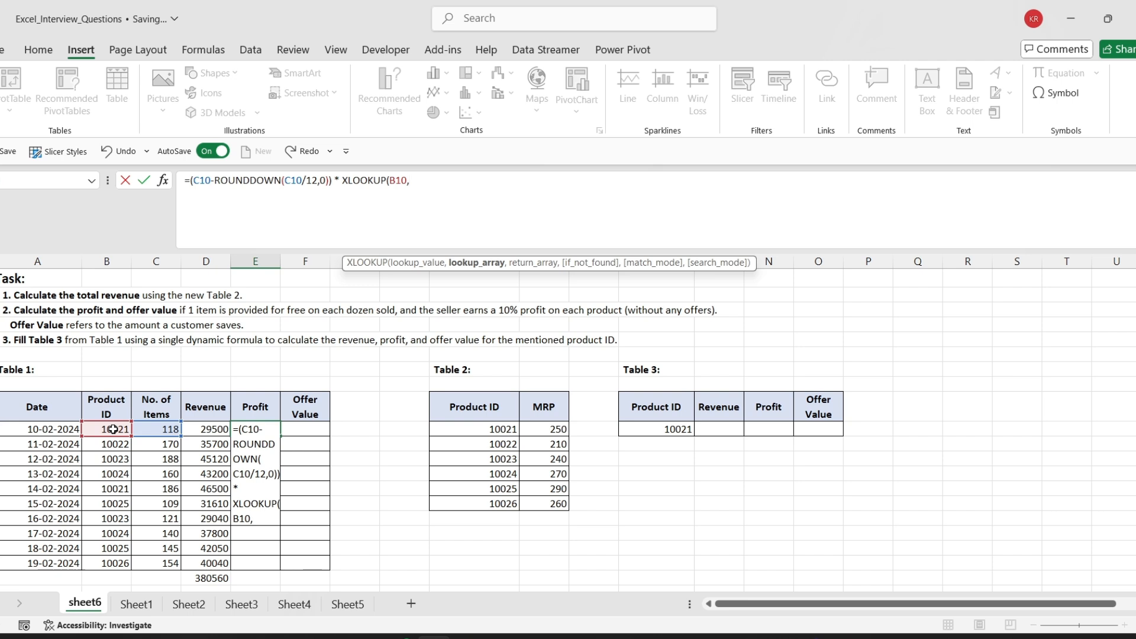
pyautogui.moveTo(469, 430); pyautogui.dragTo(468, 500)
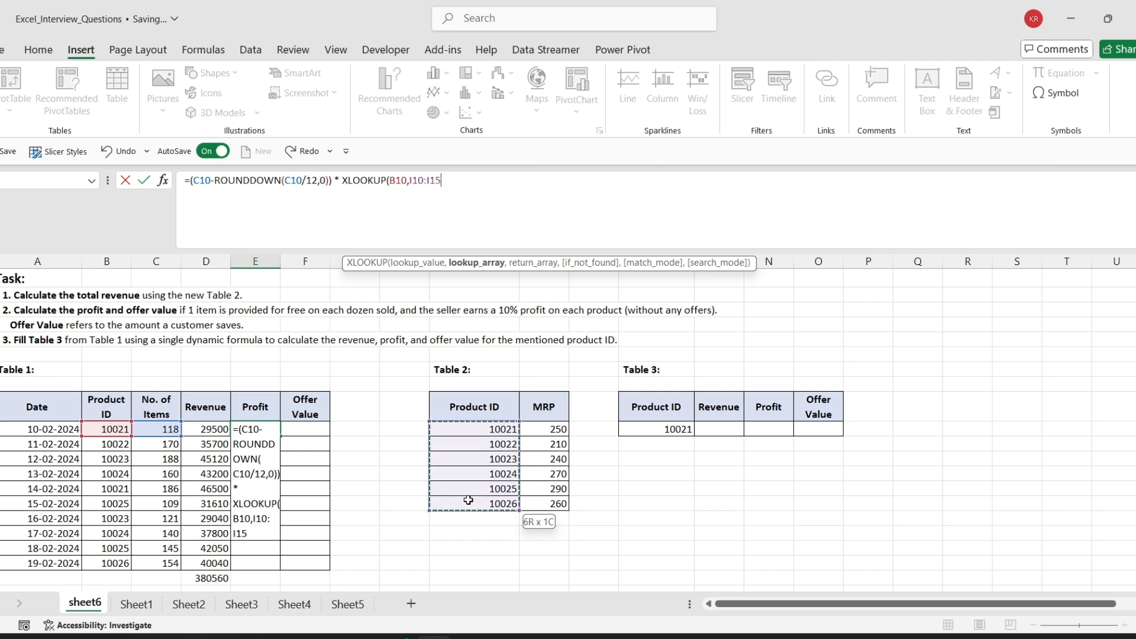
pyautogui.press('F4')
pyautogui.write(',')
pyautogui.moveTo(550, 430); pyautogui.dragTo(537, 510)
pyautogui.press('F4')
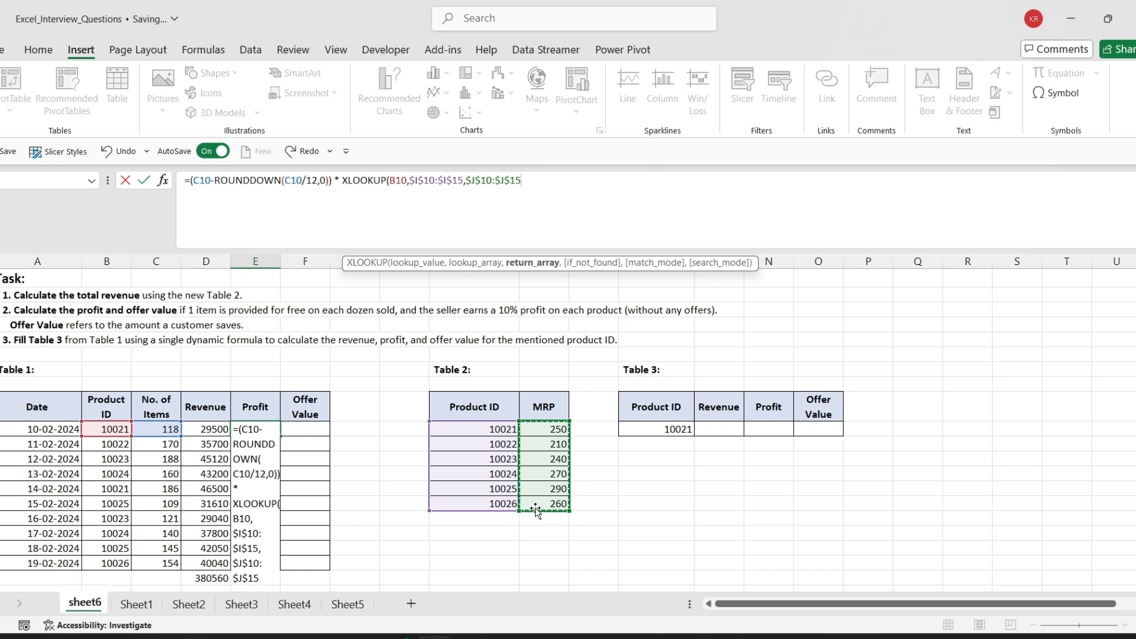
pyautogui.write(')')
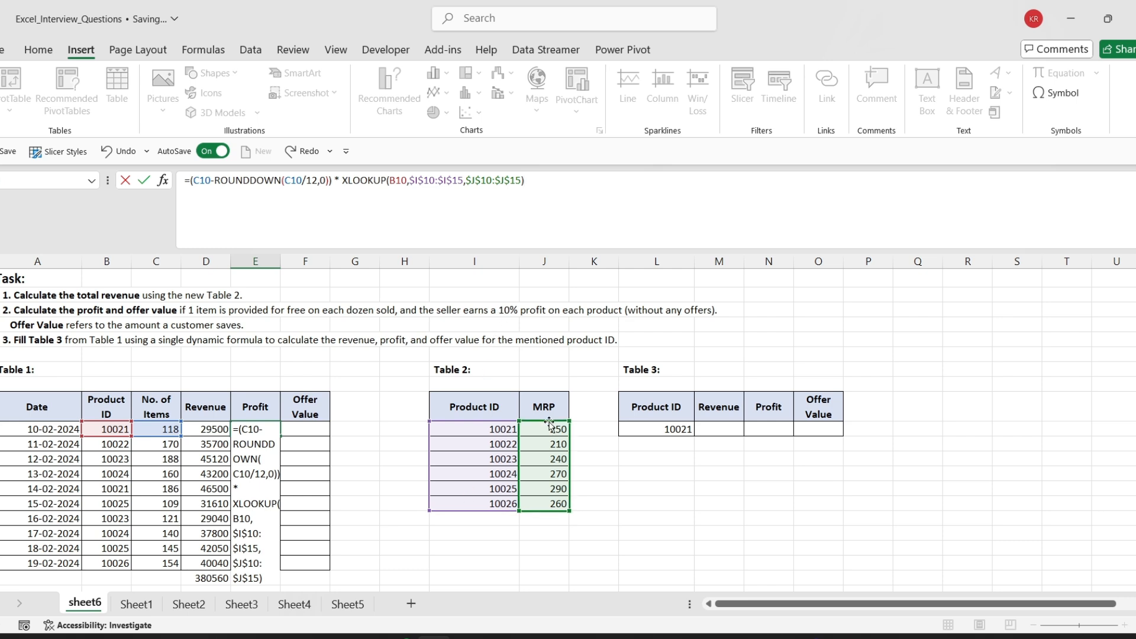
# Complete the E10 profit formula with *10% and fill it down the Profit column to E19
pyautogui.write('10%')
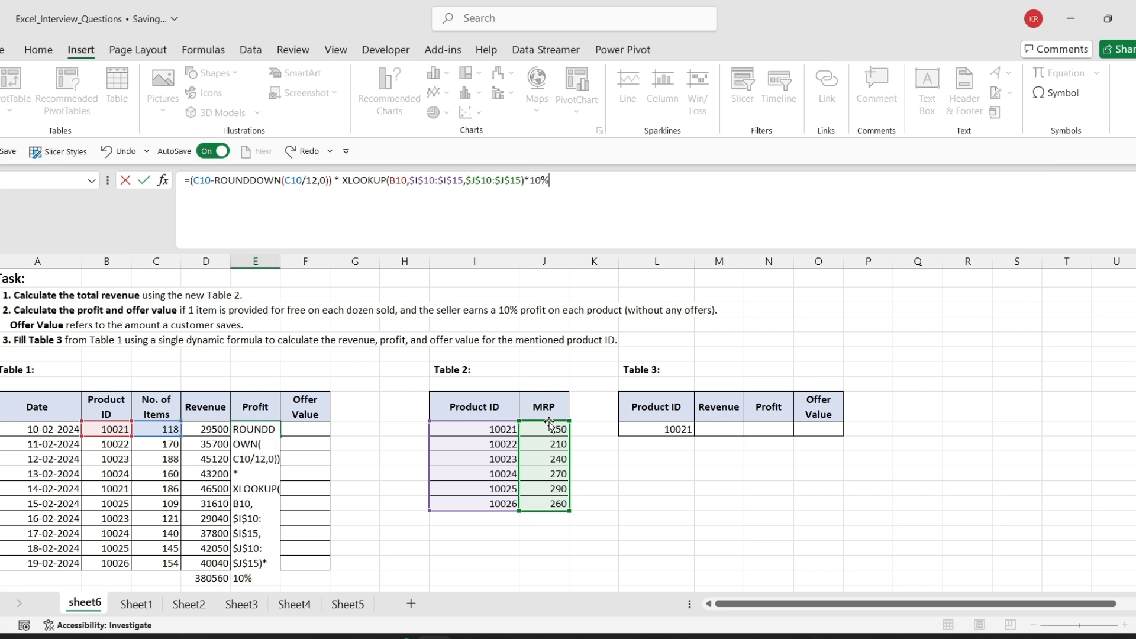
pyautogui.press('Return')
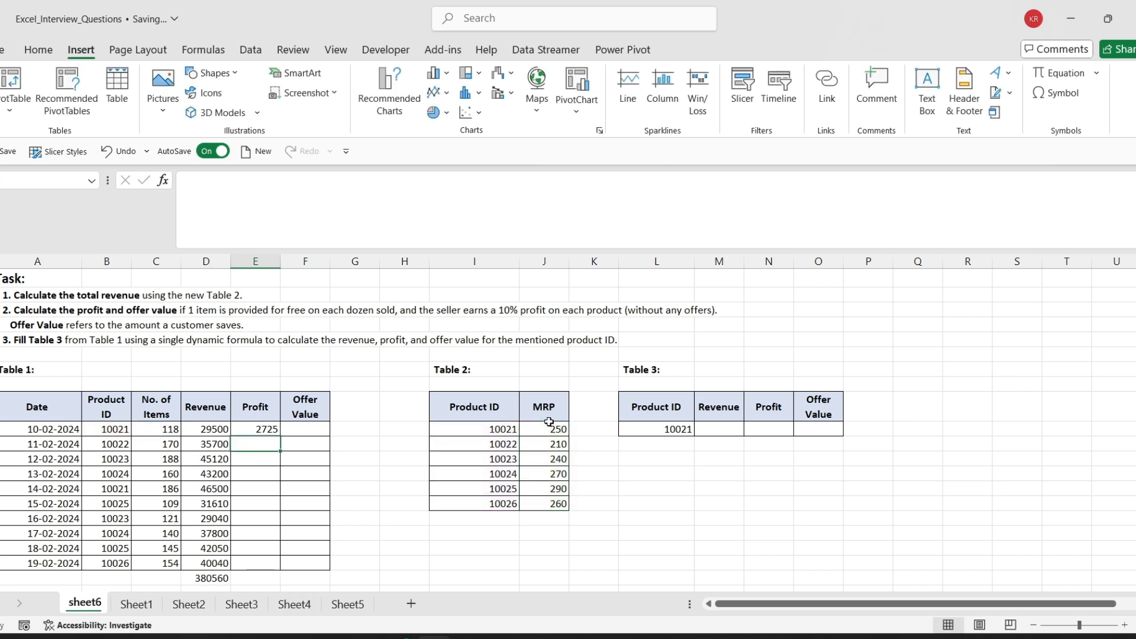
pyautogui.click(273, 428)
pyautogui.moveTo(279, 436); pyautogui.dragTo(280, 569)
pyautogui.click(251, 428)
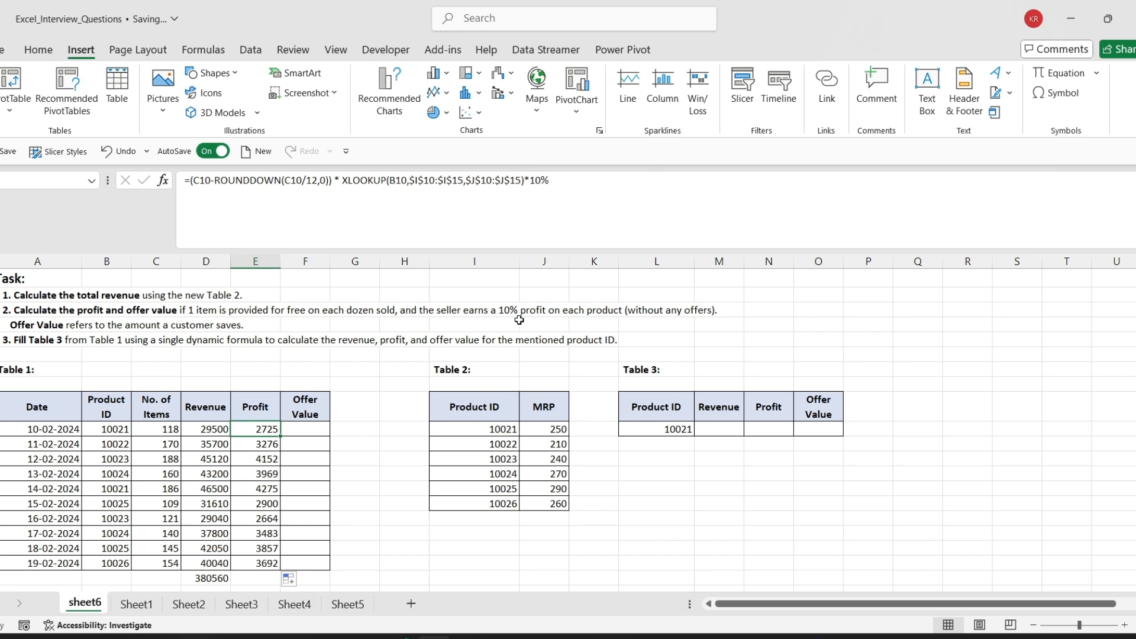
# Enter =ROUNDDOWN(C10/12,0) in the first Offer Value cell, F10, to calculate the free items
pyautogui.click(313, 430)
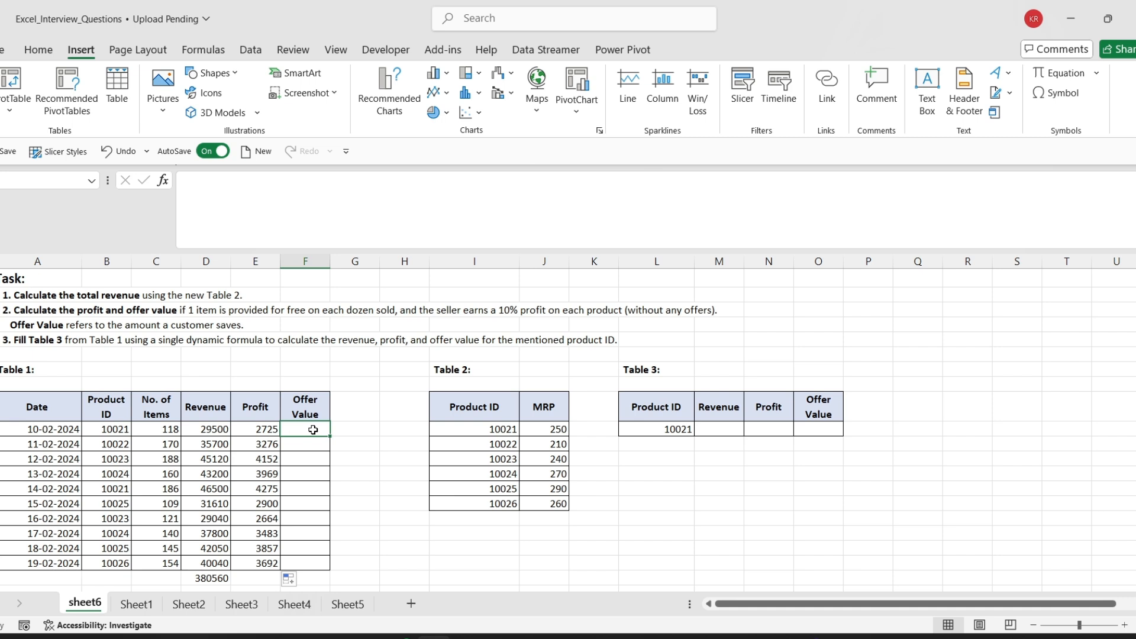
pyautogui.write('=rundow')
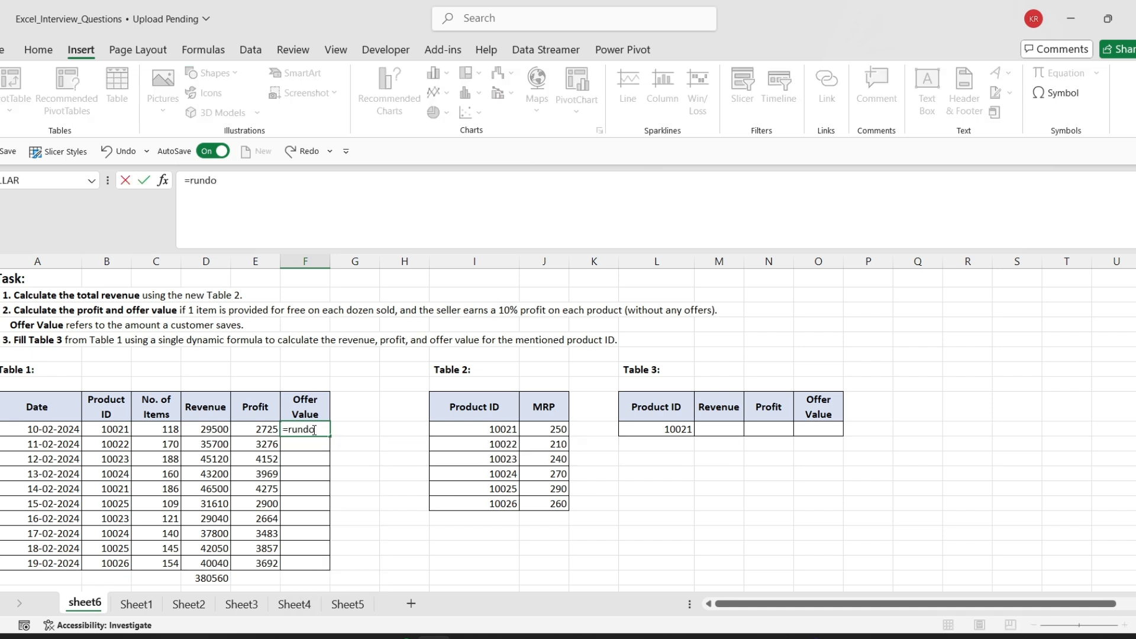
pyautogui.press('BackSpace')
pyautogui.press('BackSpace')
pyautogui.press('BackSpace')
pyautogui.press('BackSpace')
pyautogui.press('BackSpace')
pyautogui.press('BackSpace')
pyautogui.write('ound')
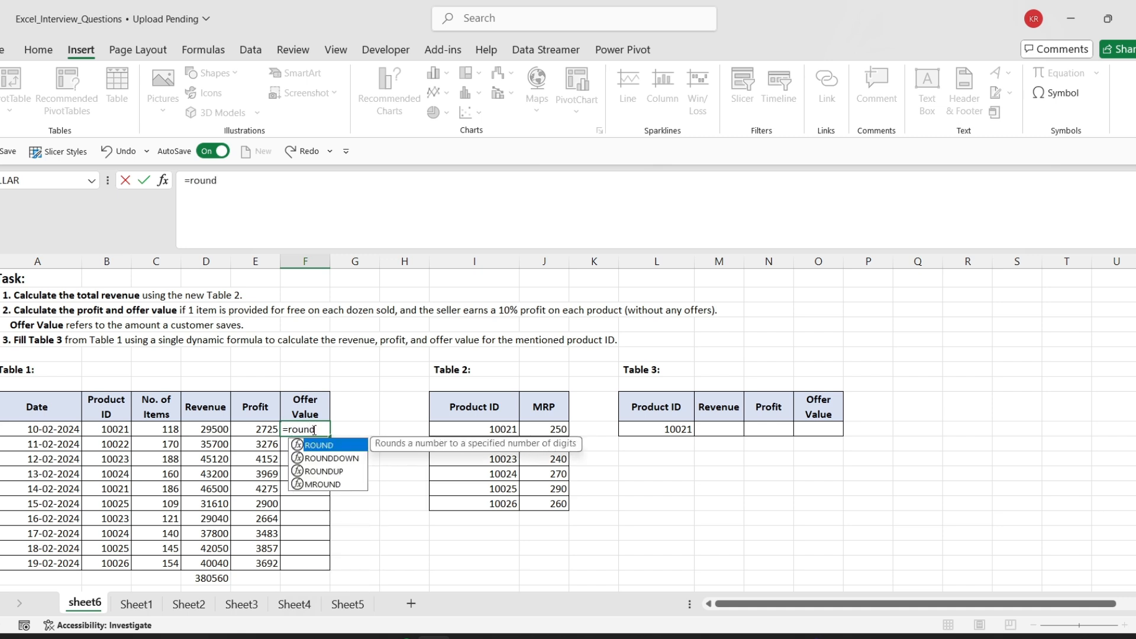
pyautogui.press('Down')
pyautogui.press('Tab')
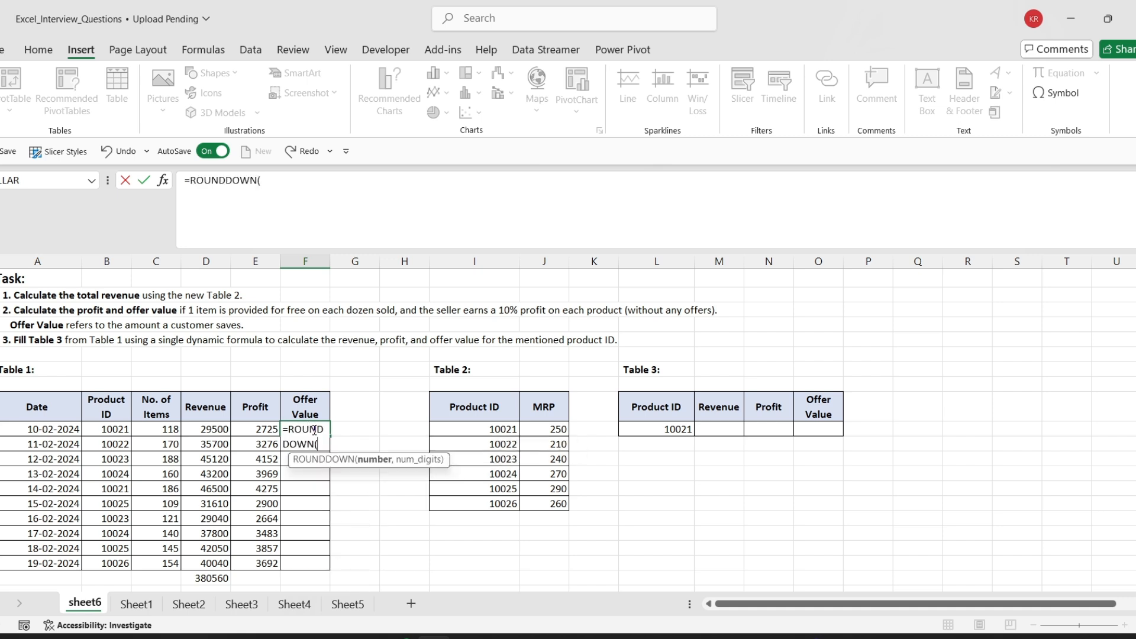
pyautogui.click(160, 429)
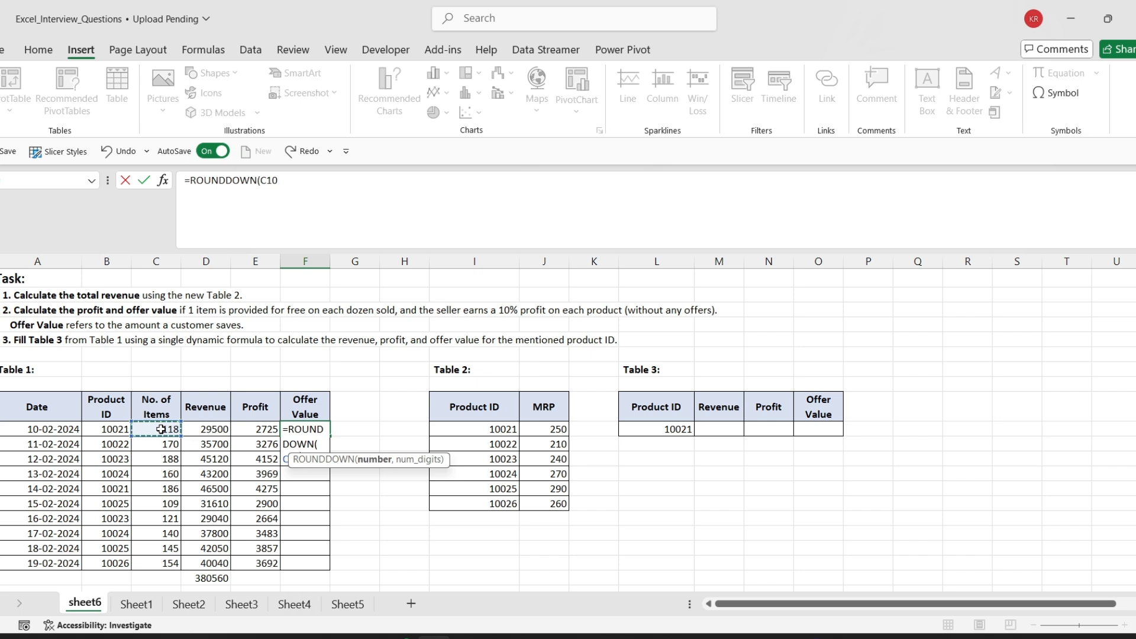
pyautogui.write('/12,0')
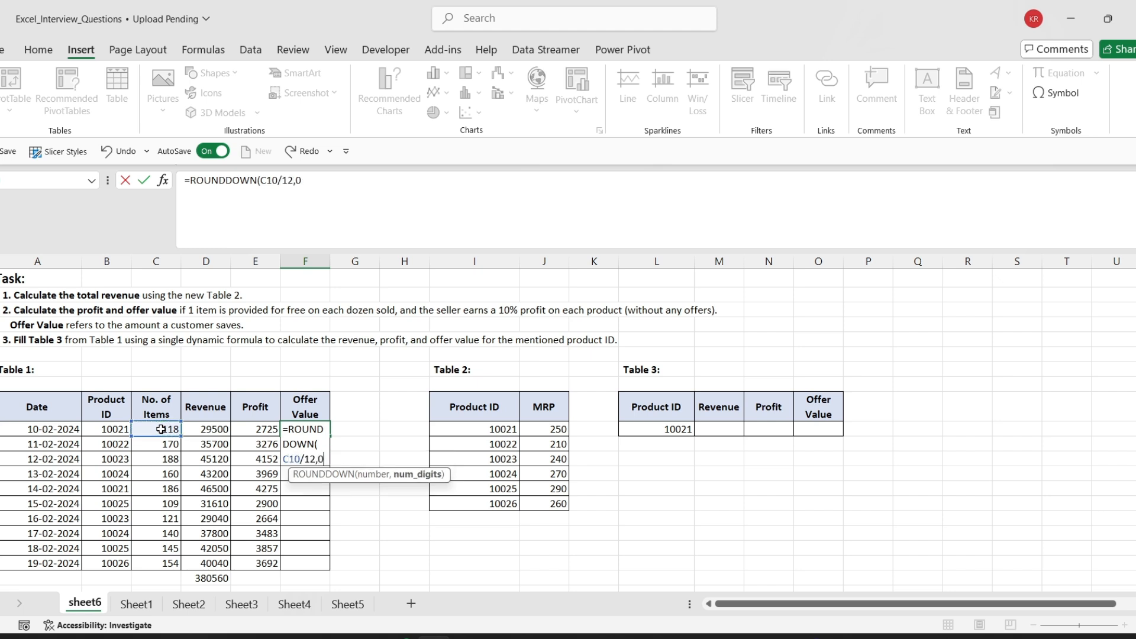
pyautogui.write(')')
pyautogui.press('Return')
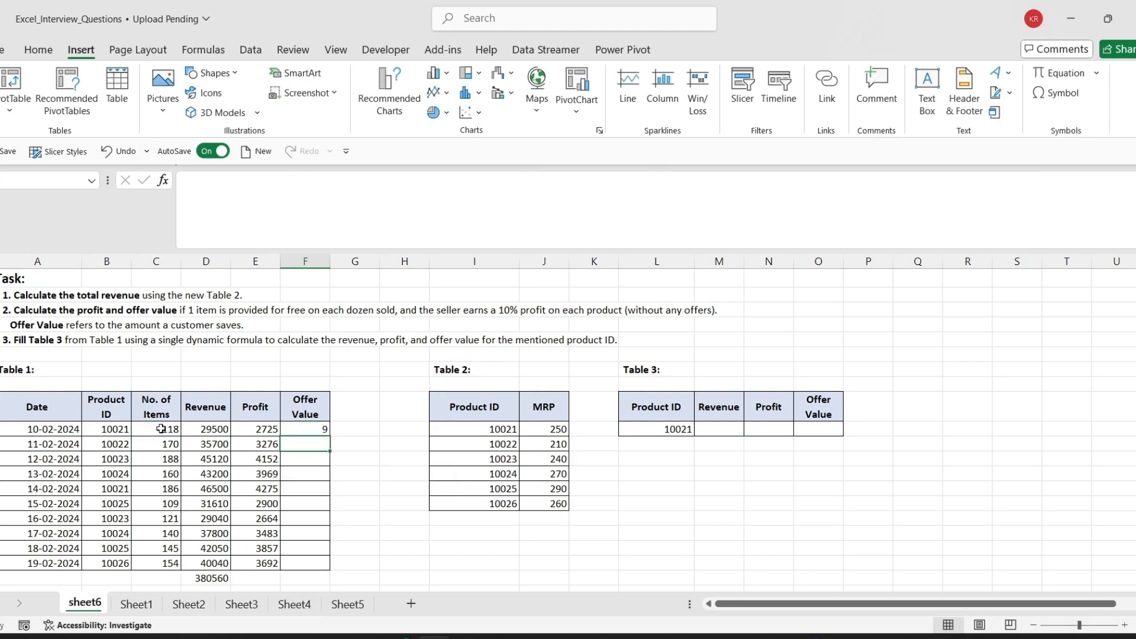
# Extend the F10 formula by multiplying the free items by XLOOKUP(B10,$I$10:$I$15,$J$10:$J$15) to price them at MRP
pyautogui.click(288, 426)
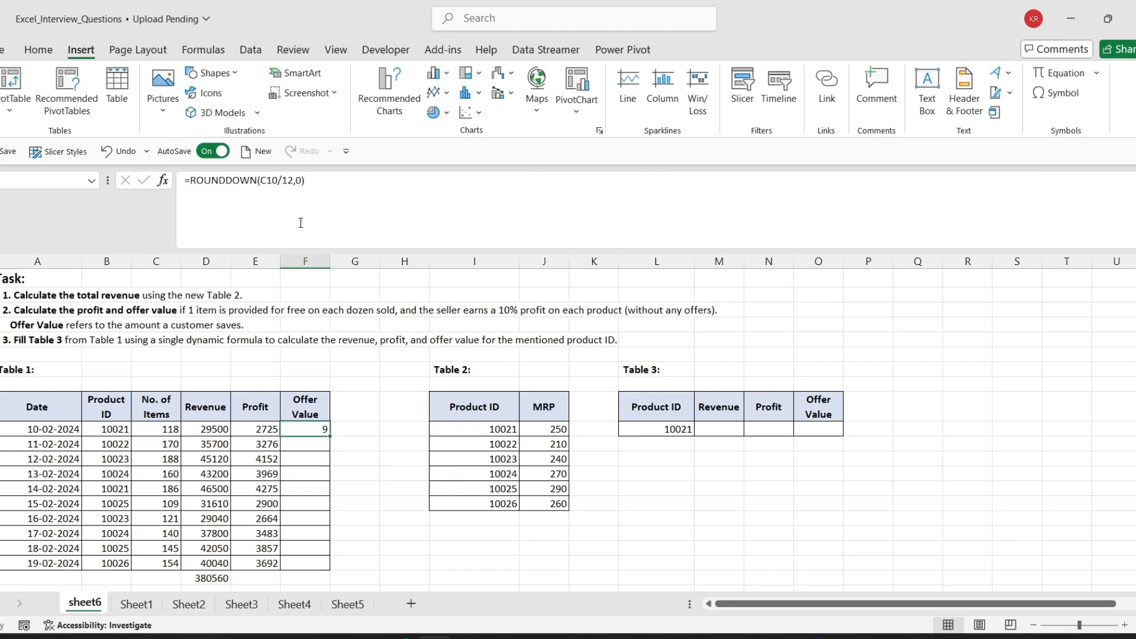
pyautogui.click(325, 178)
pyautogui.write('*')
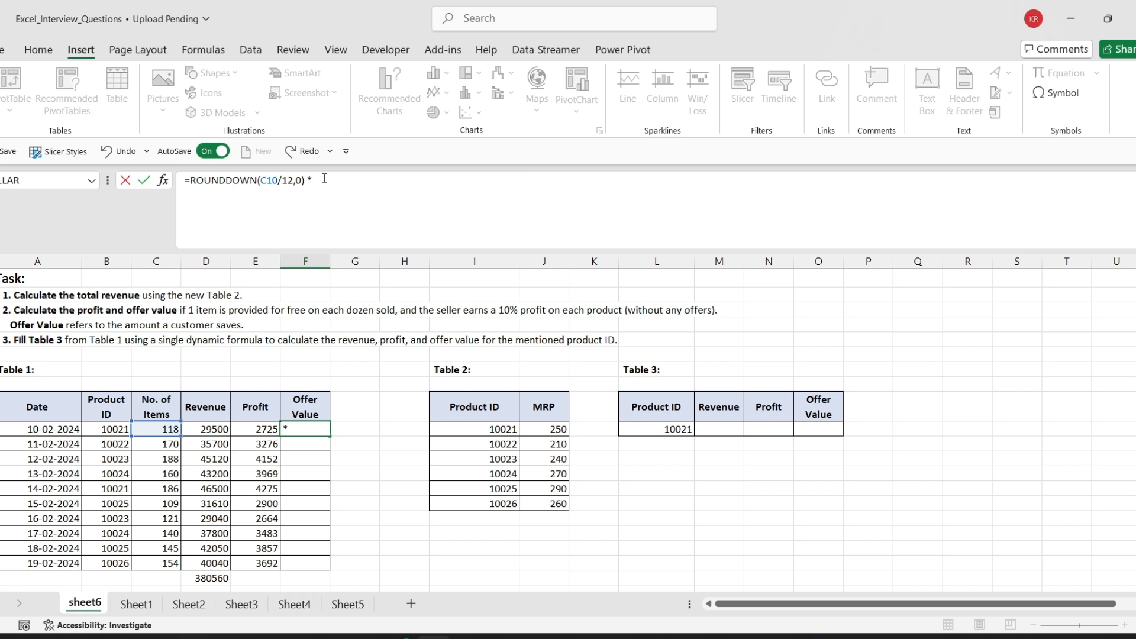
pyautogui.write(' xlook')
pyautogui.press('Tab')
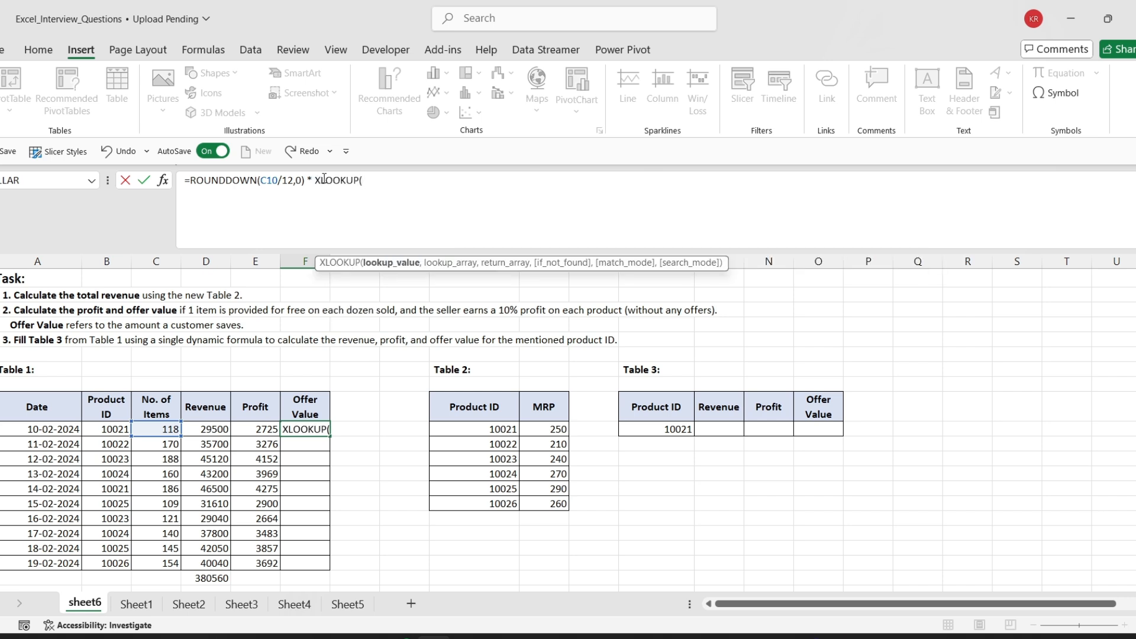
pyautogui.click(103, 427)
pyautogui.write(',')
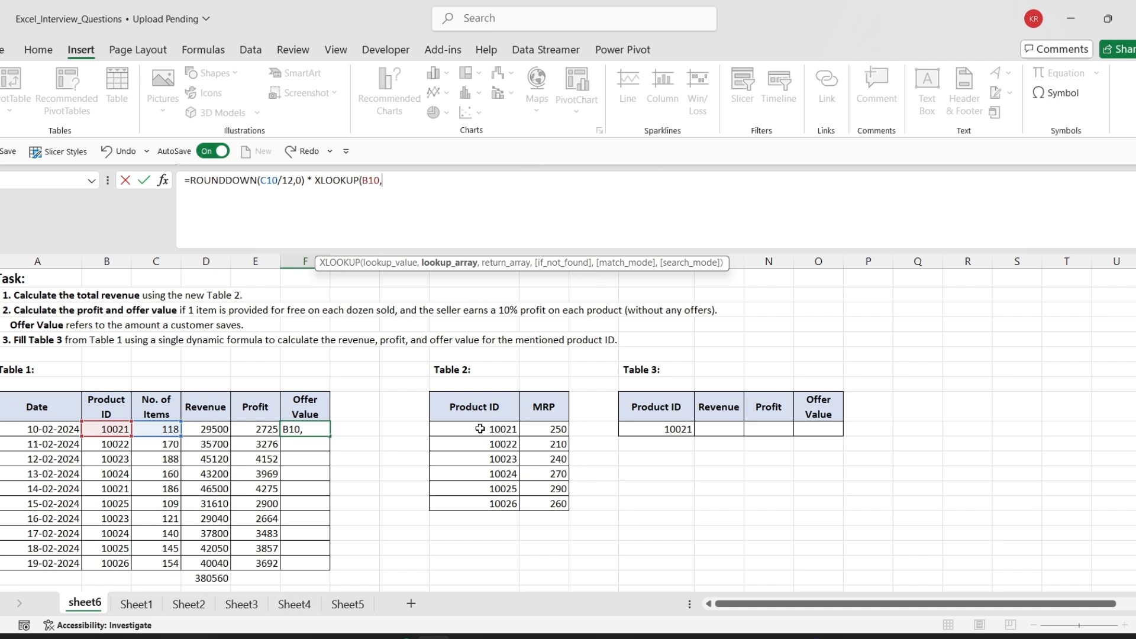
pyautogui.moveTo(480, 428); pyautogui.dragTo(494, 504)
pyautogui.press('F4')
pyautogui.write(',')
pyautogui.moveTo(558, 428); pyautogui.dragTo(567, 503)
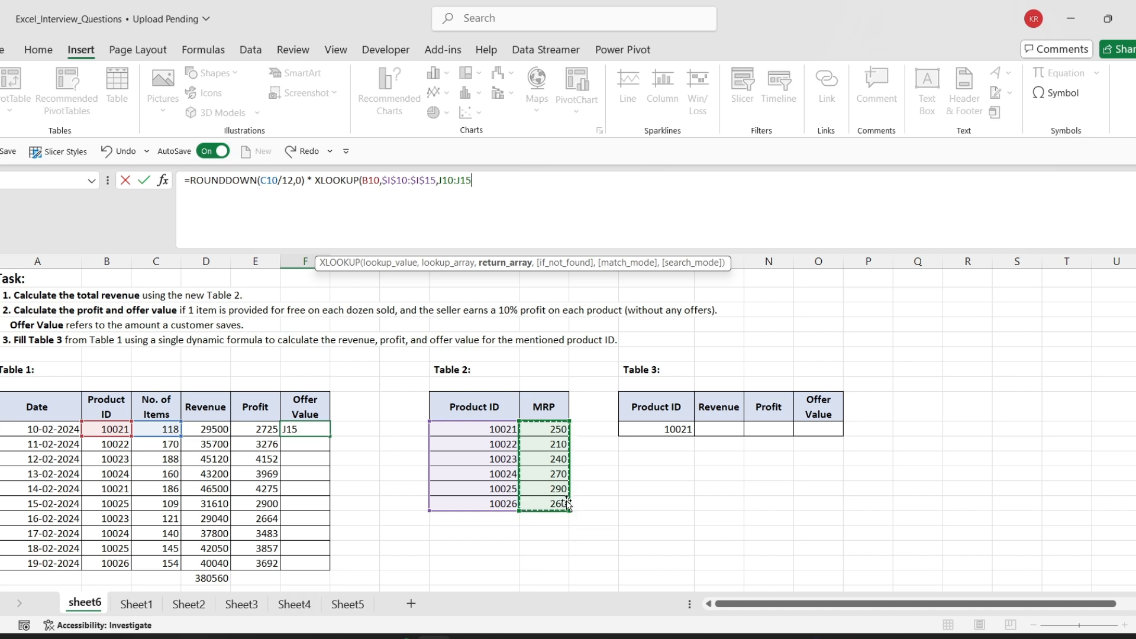
pyautogui.press('F4')
pyautogui.write(')')
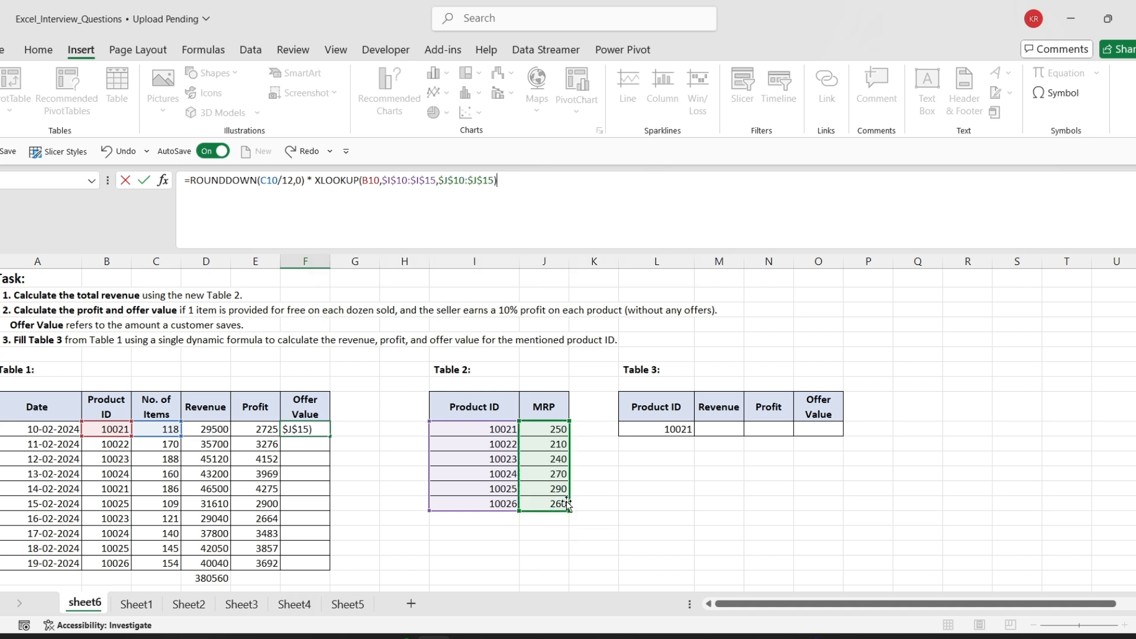
pyautogui.press('Return')
# Fill the F10 formula down the Offer Value column to F19 and check the copied formulas
pyautogui.click(308, 428)
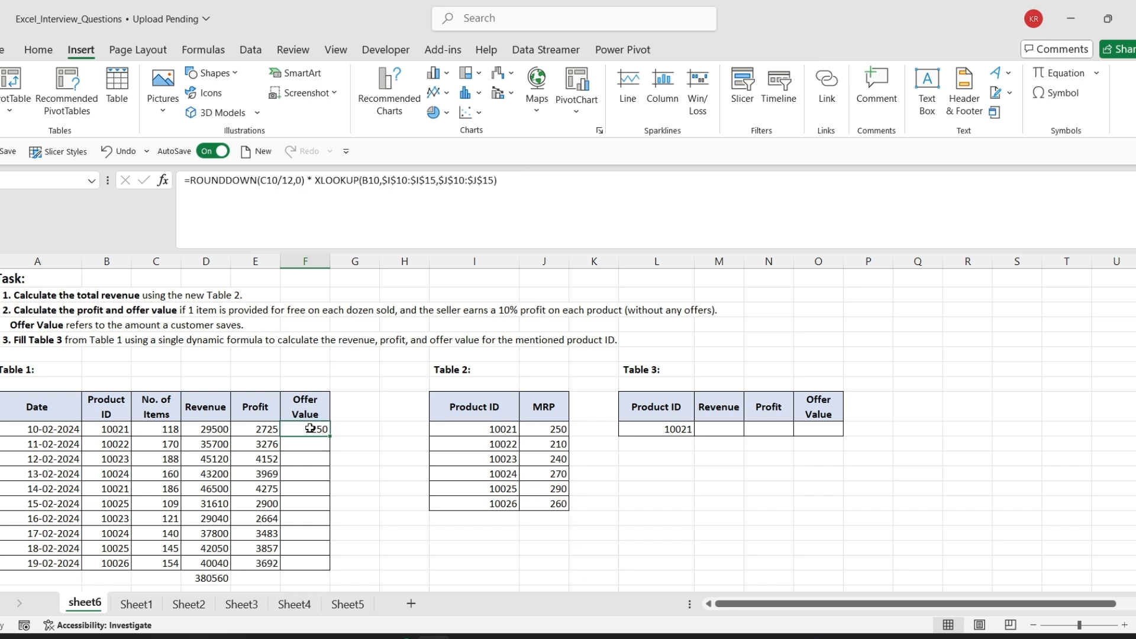
pyautogui.moveTo(329, 436); pyautogui.dragTo(329, 570)
pyautogui.click(312, 434)
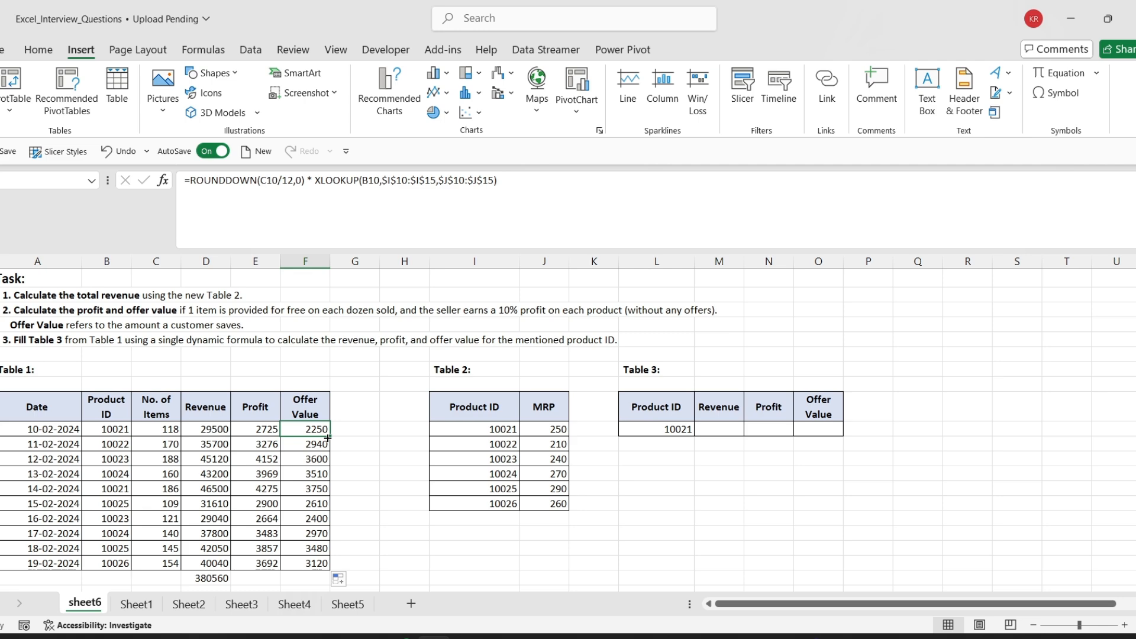
pyautogui.scroll(-1, 320, 440)
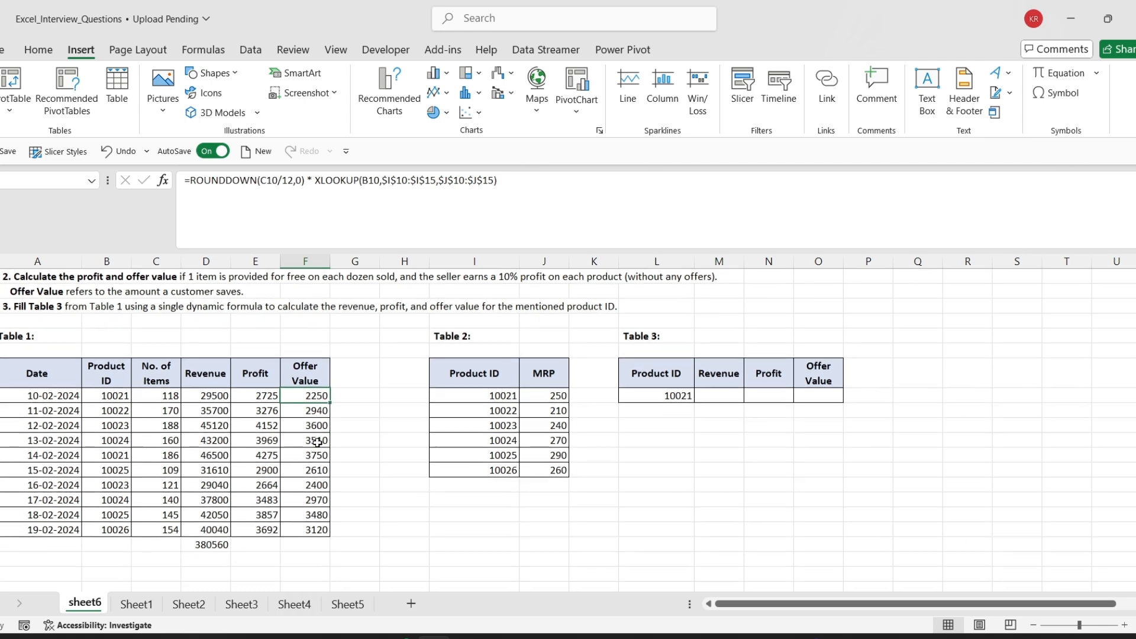
pyautogui.click(314, 517)
pyautogui.scroll(1, 318, 437)
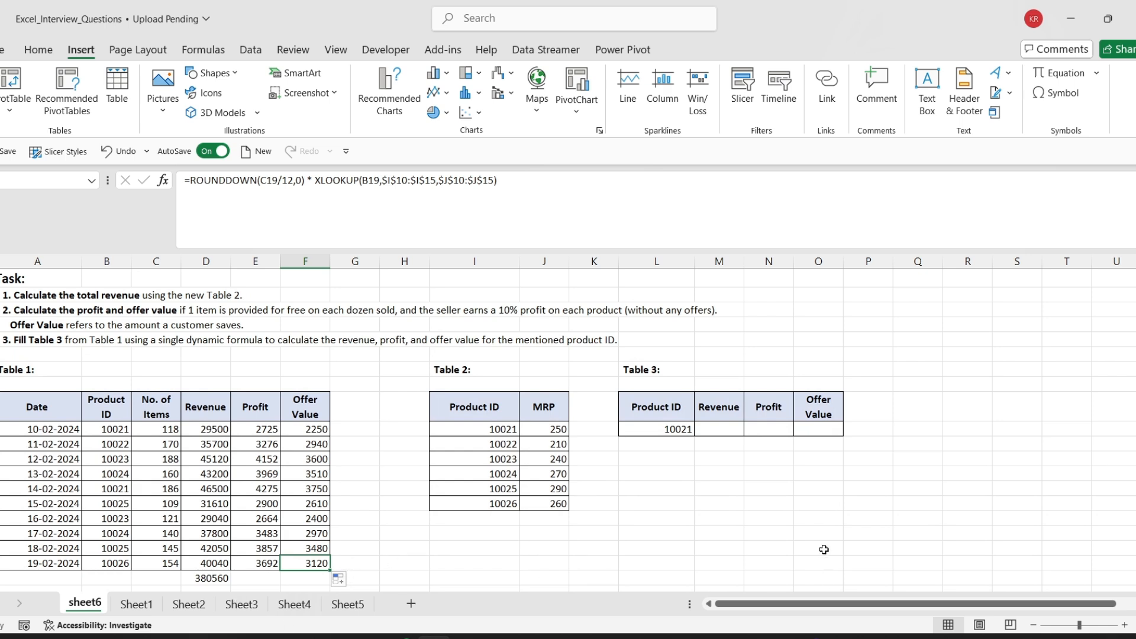
# Enter =XLOOKUP(L10,$B$10:$B$19,$D$10:$F$19) in M10 to return revenue, profit and offer value for Table 3's product ID
pyautogui.click(718, 428)
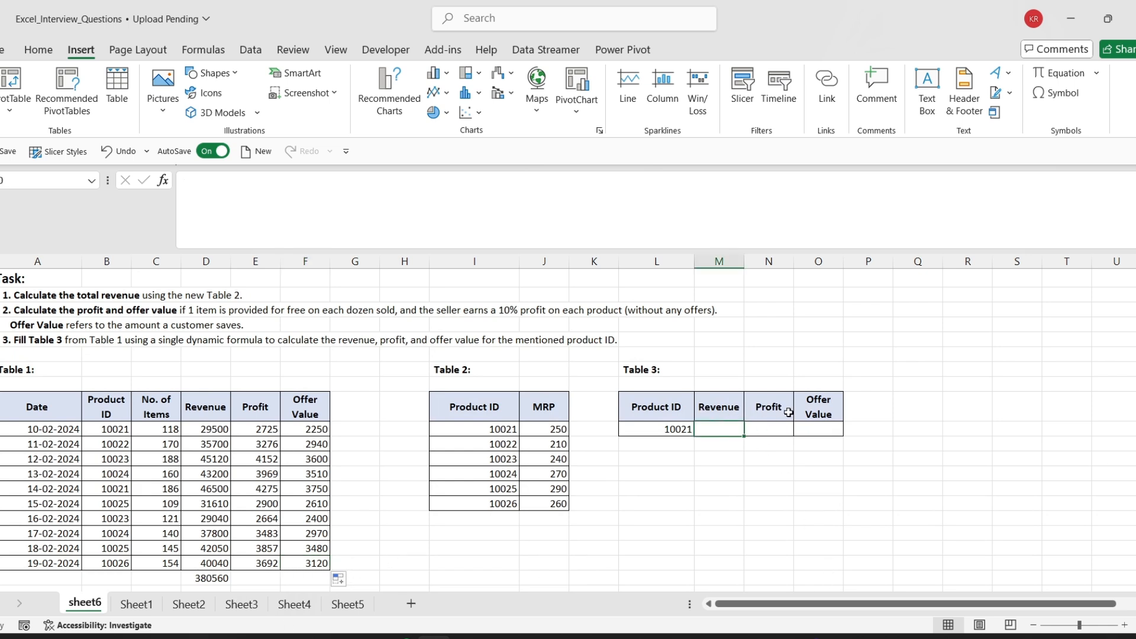
pyautogui.write('=xl')
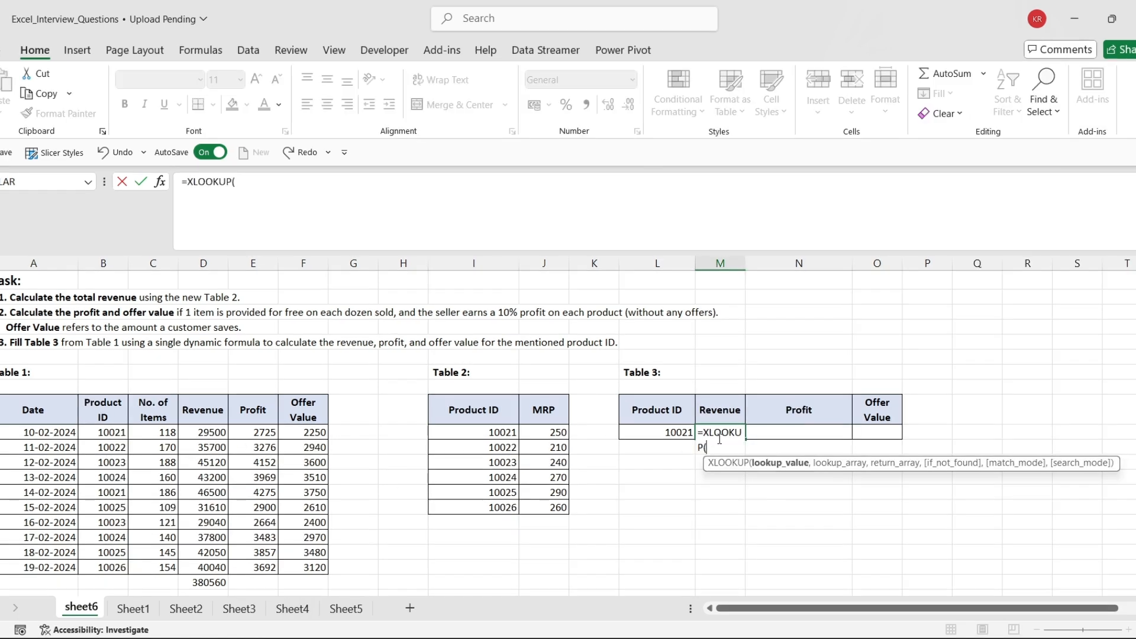
pyautogui.click(662, 433)
pyautogui.write(',')
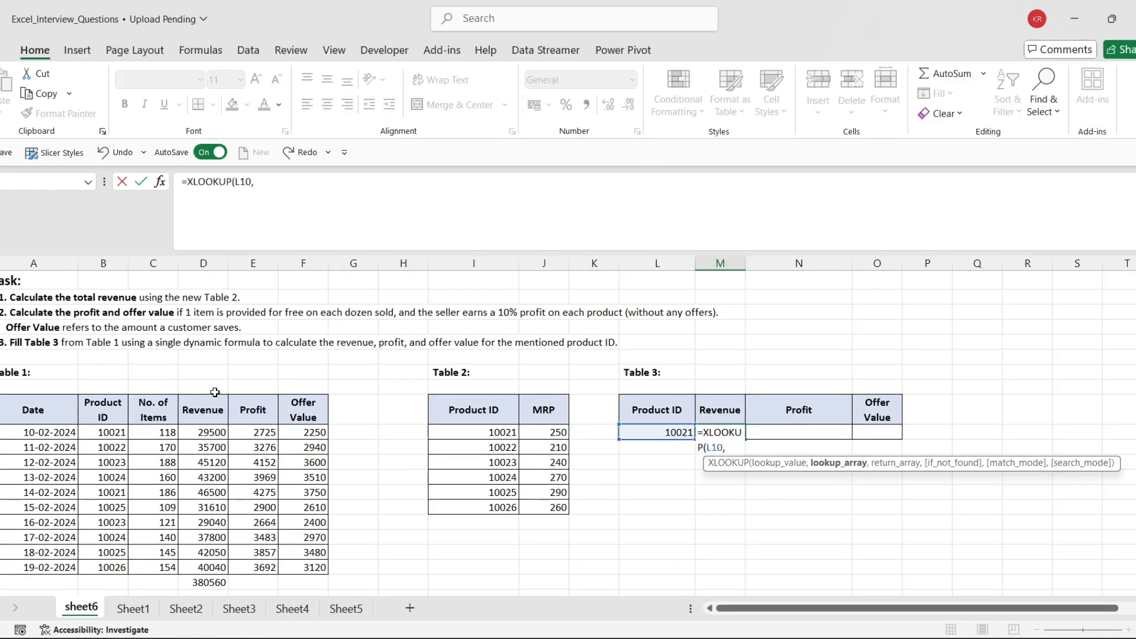
pyautogui.moveTo(102, 434); pyautogui.dragTo(109, 568)
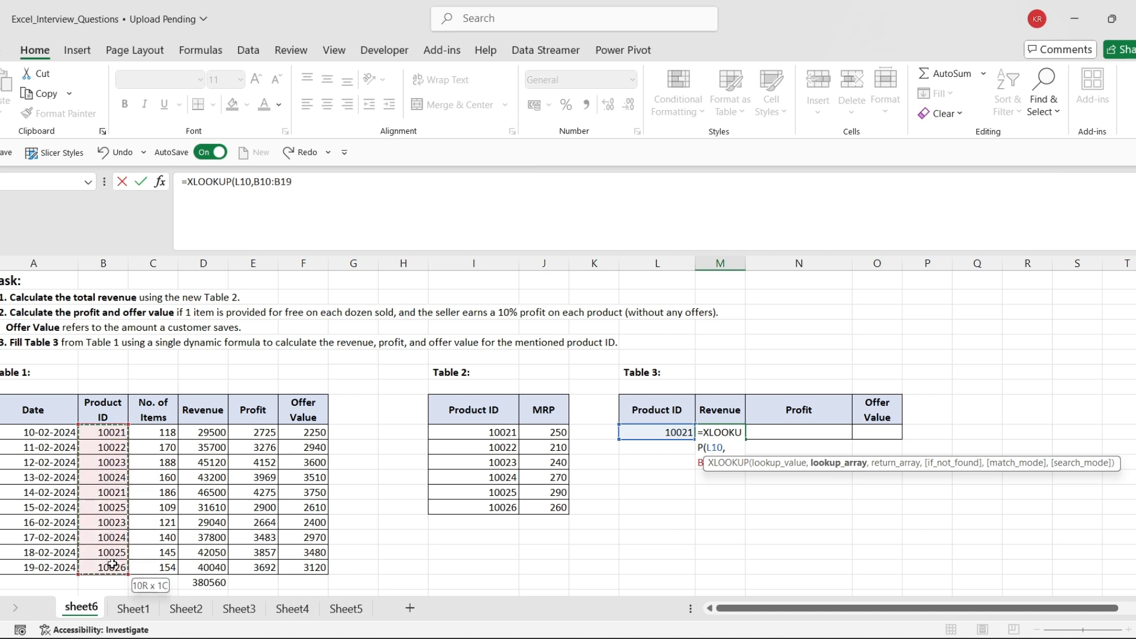
pyautogui.press('F4')
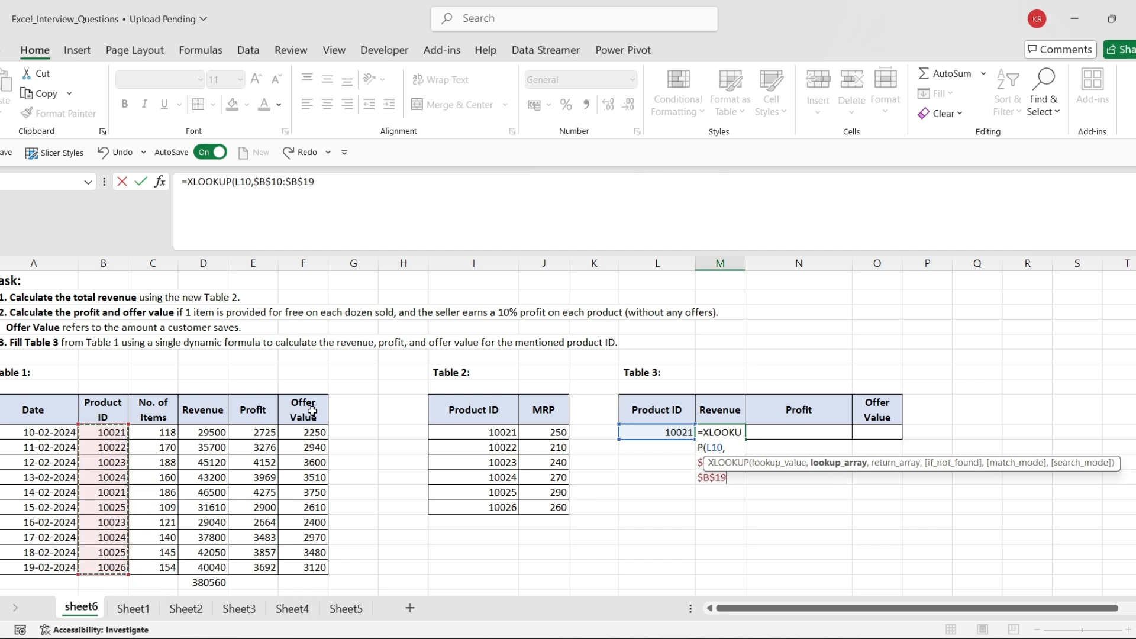
pyautogui.write(',')
pyautogui.moveTo(213, 432); pyautogui.dragTo(309, 567)
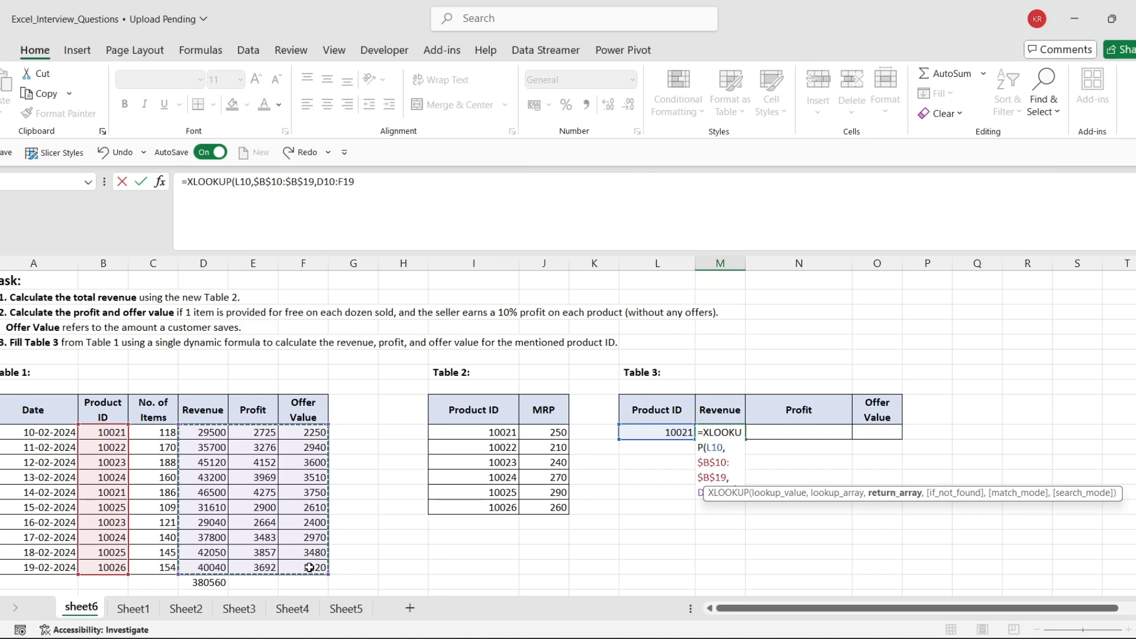
pyautogui.press('F4')
pyautogui.write(')')
pyautogui.press('Return')
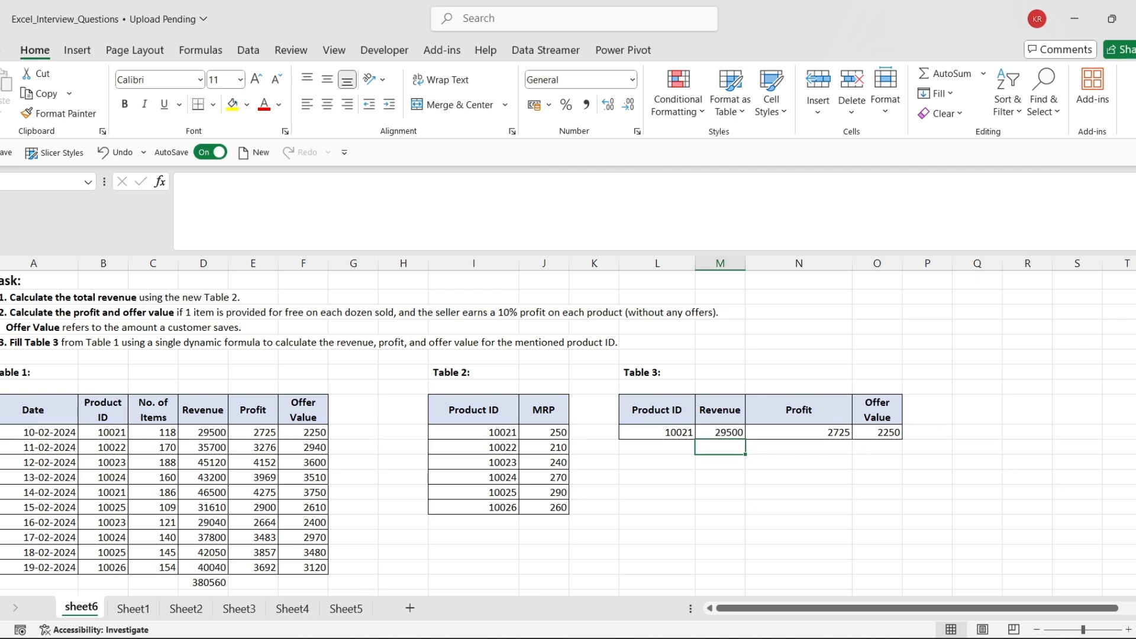
pyautogui.click(1, 432)
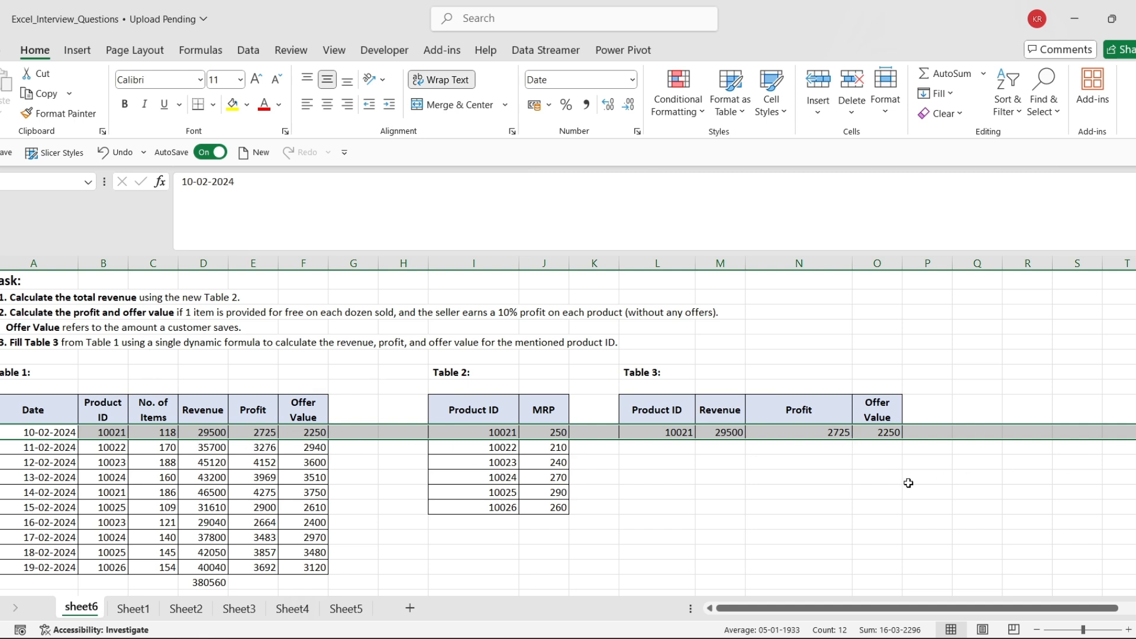
pyautogui.click(819, 493)
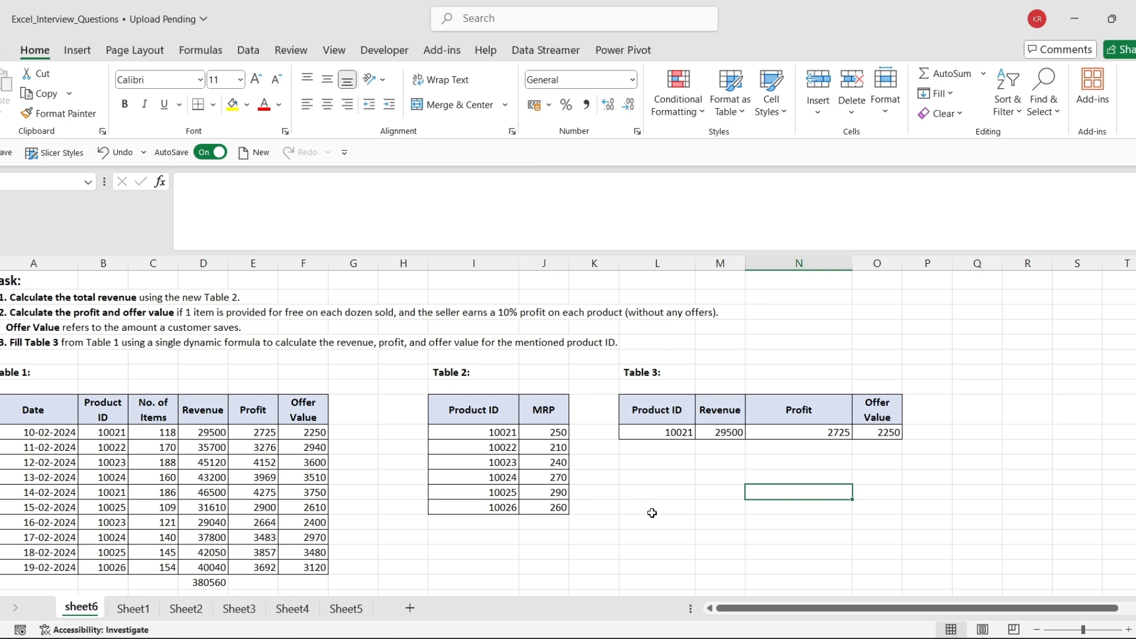